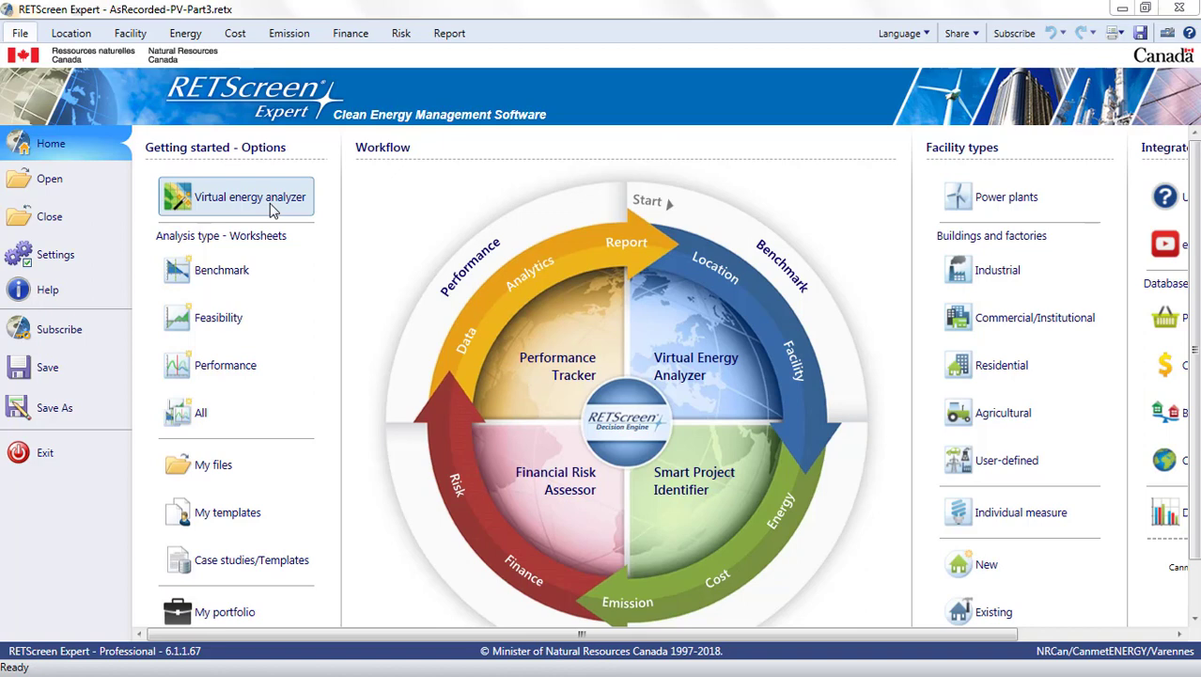
# Show the Desert Sun 20 MW system's photovoltaic, inverter and cost details.
pyautogui.click(199, 38)
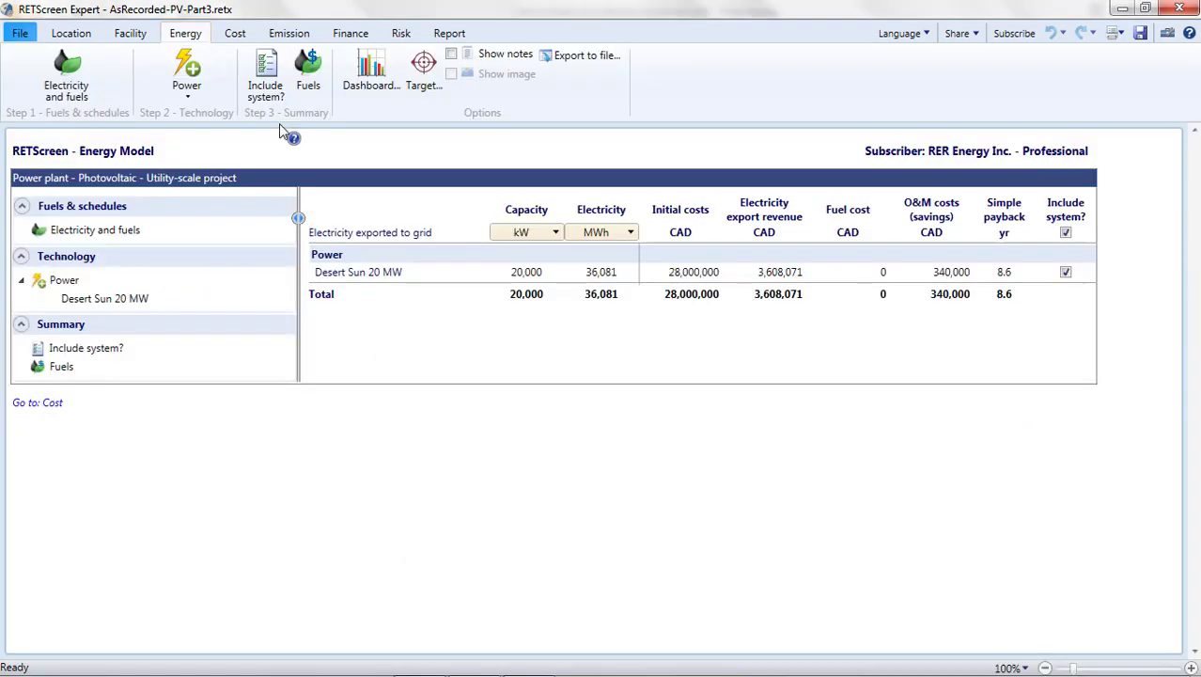
pyautogui.click(366, 273)
pyautogui.scroll(-5, 456, 307)
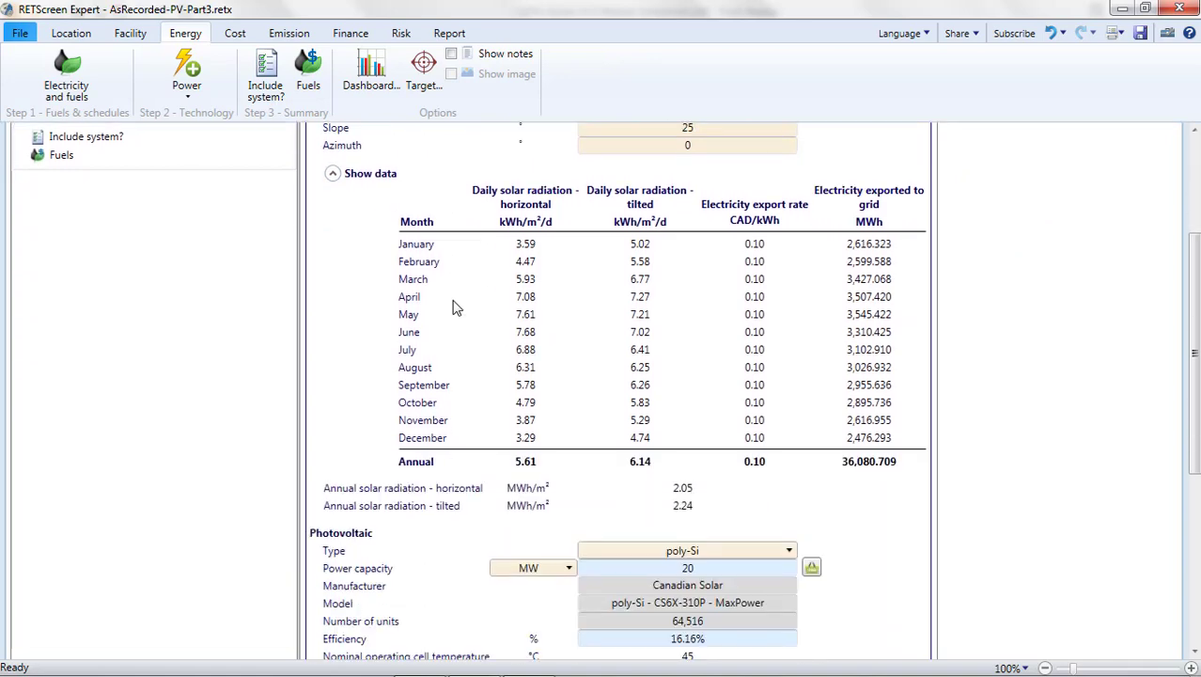
pyautogui.scroll(-8, 456, 307)
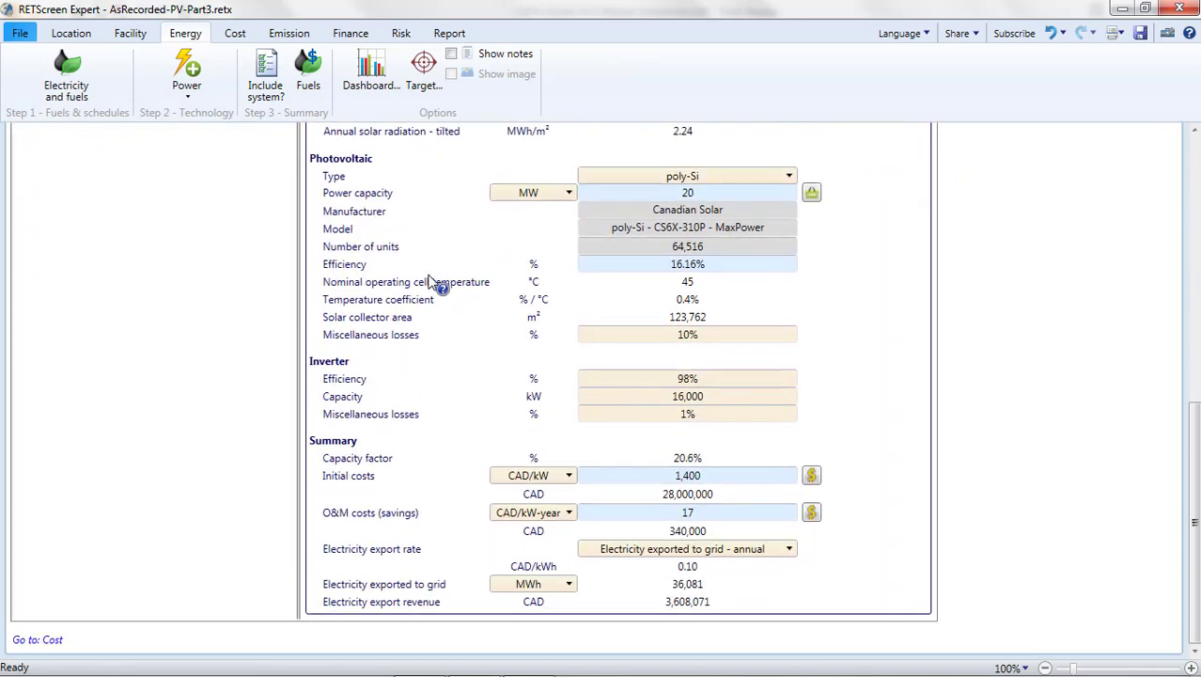
# Review the Mexico – Caborca location's monthly climate data and radiation–temperature chart.
pyautogui.click(79, 36)
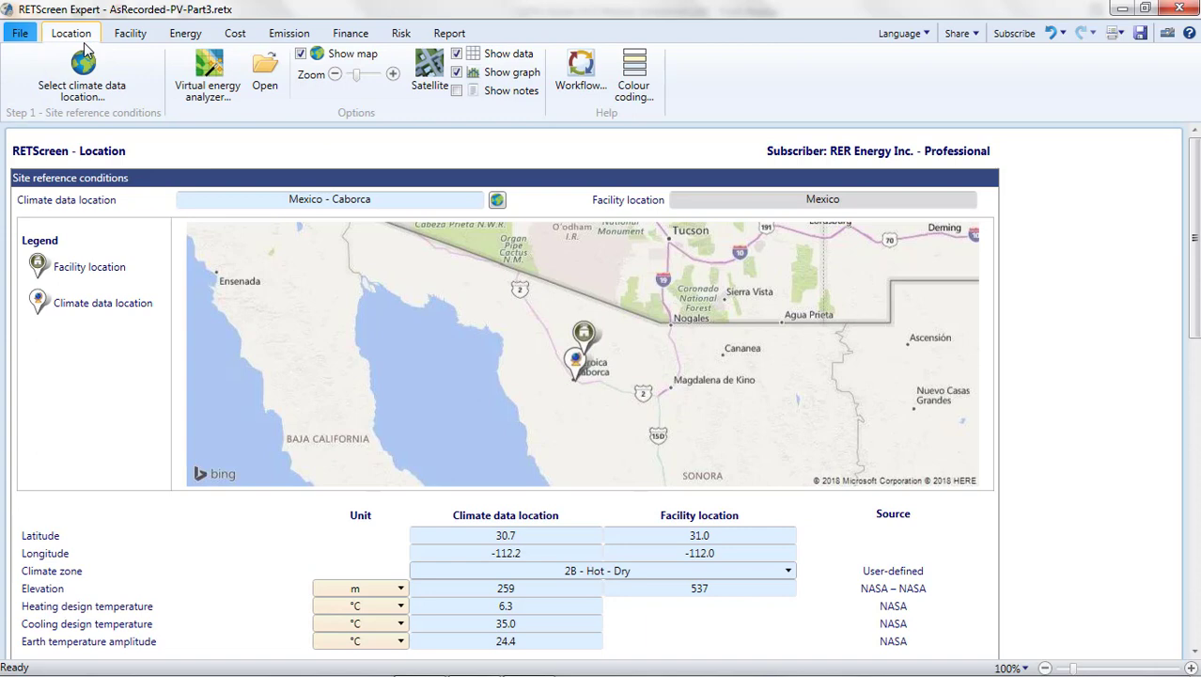
pyautogui.scroll(-9, 169, 249)
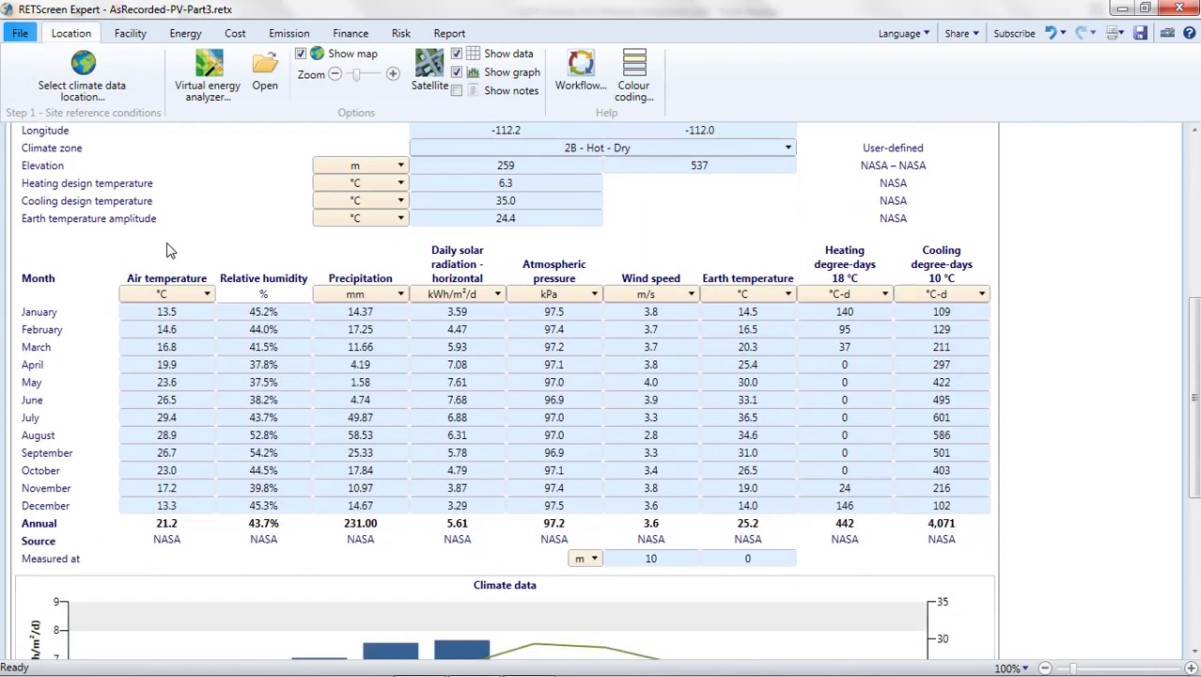
pyautogui.scroll(-6, 169, 249)
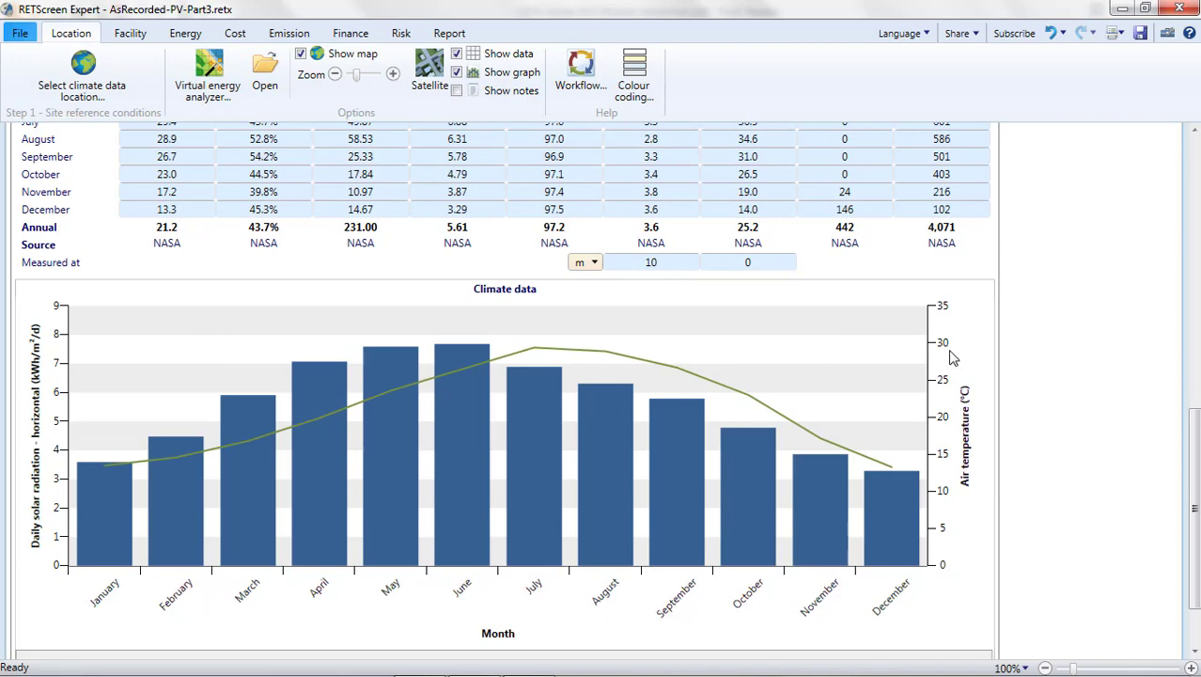
pyautogui.click(185, 33)
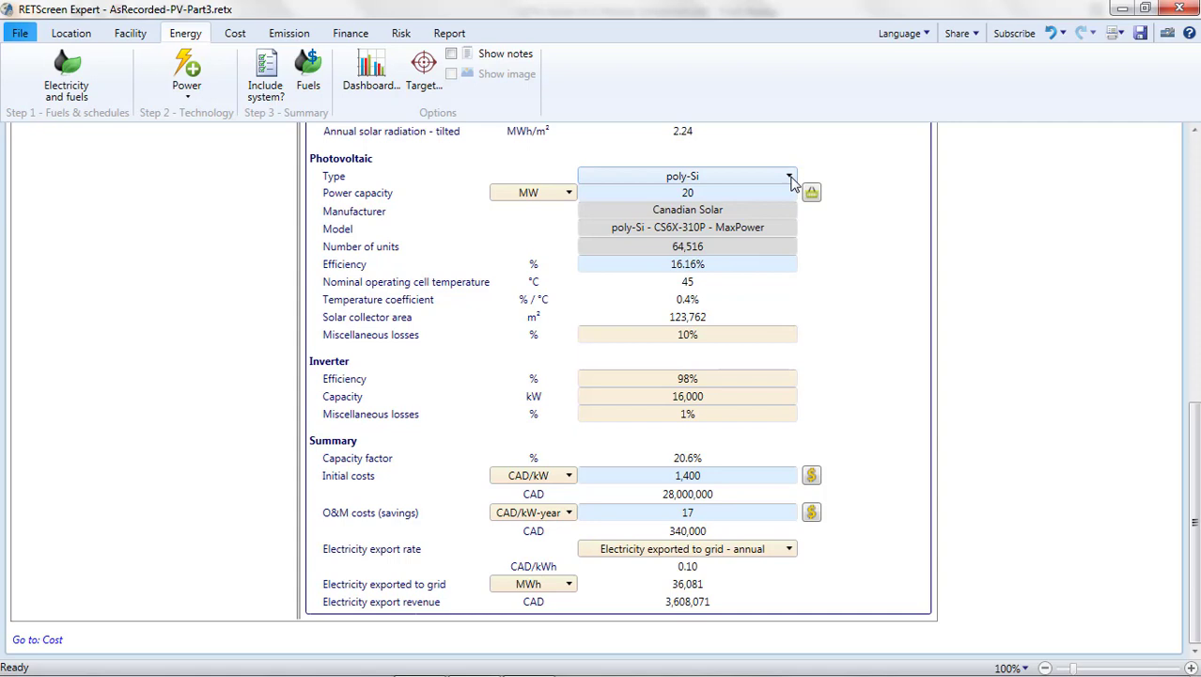
pyautogui.click(790, 177)
pyautogui.click(789, 177)
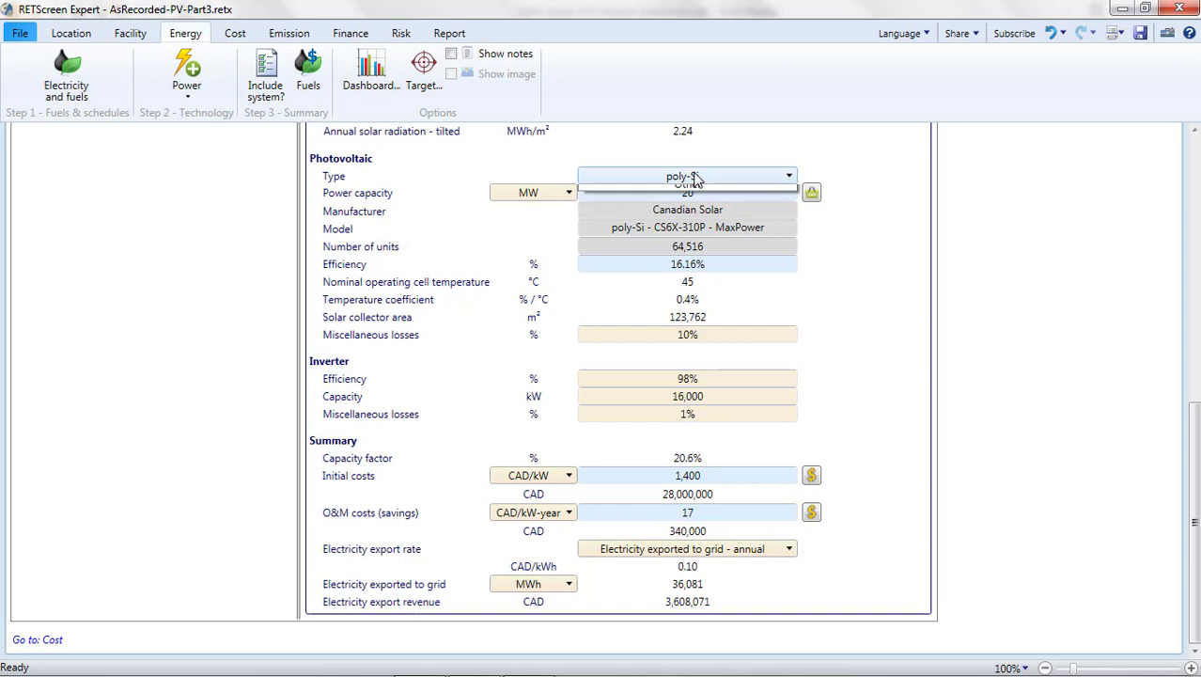
pyautogui.click(729, 176)
pyautogui.click(678, 179)
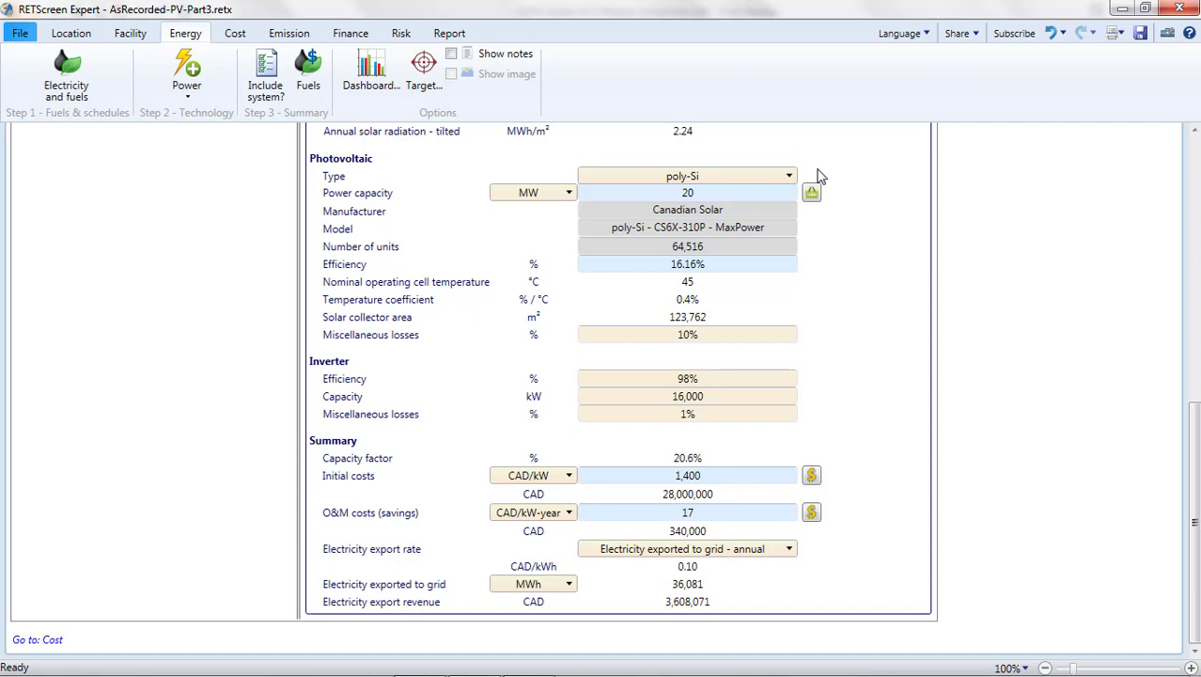
pyautogui.scroll(8, 818, 176)
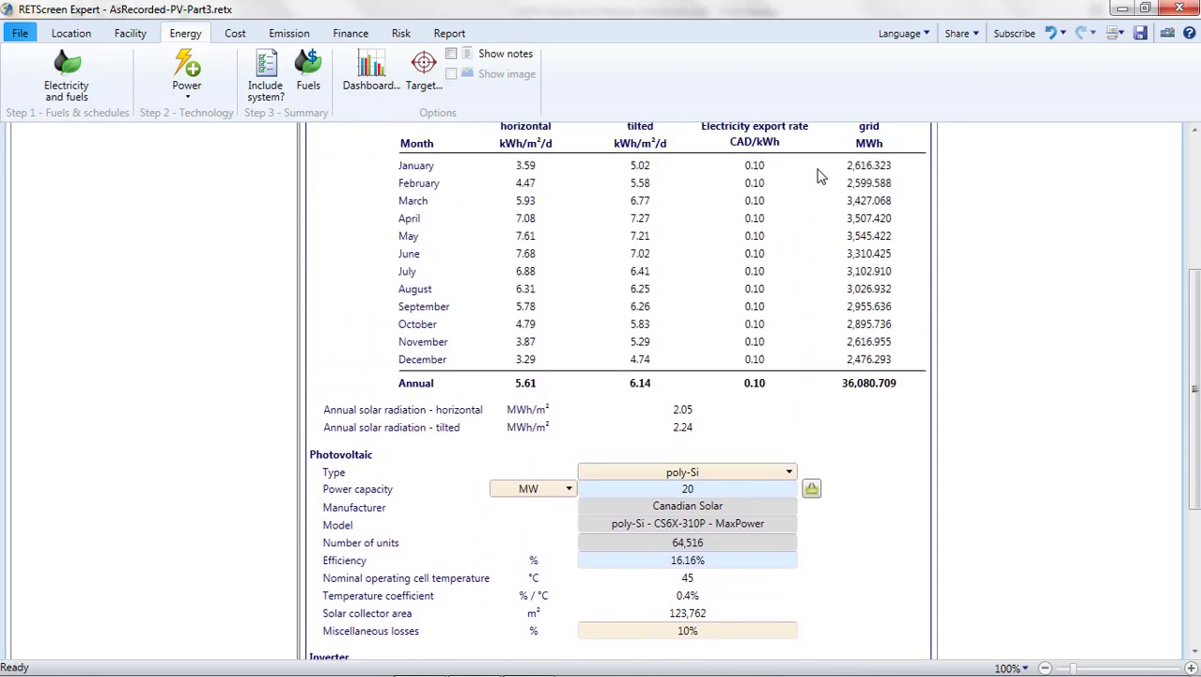
pyautogui.scroll(4, 818, 176)
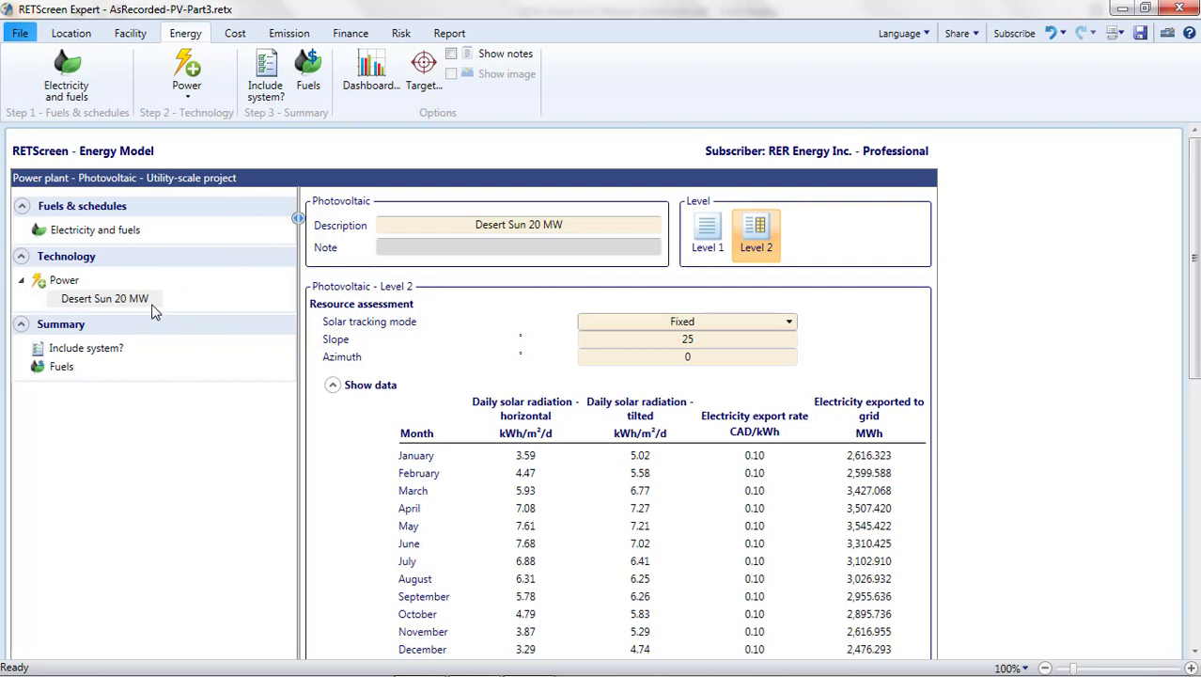
# Duplicate the Desert Sun 20 MW system.
pyautogui.click(150, 299)
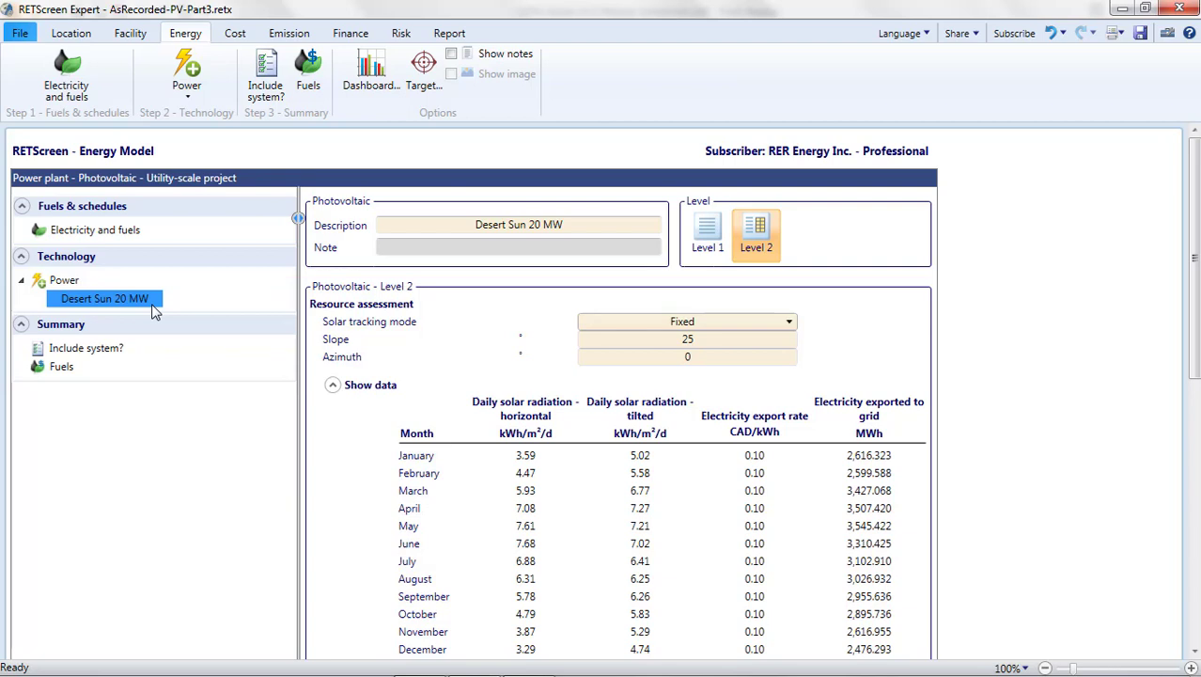
pyautogui.rightClick(154, 310)
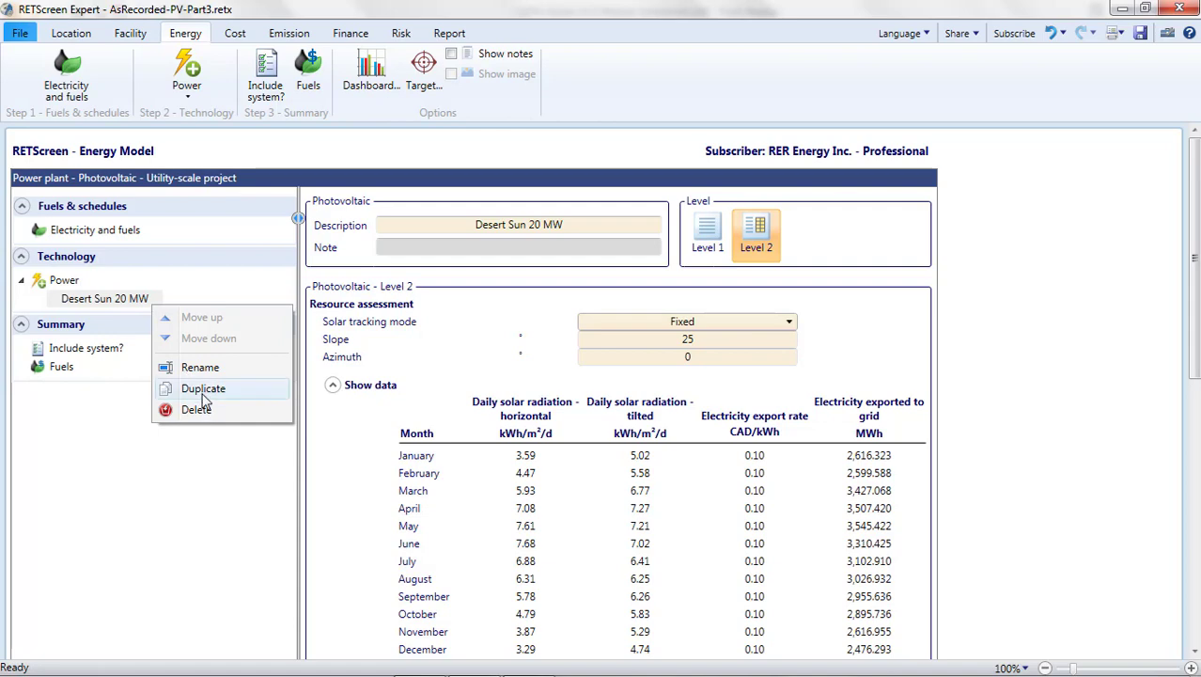
pyautogui.click(201, 389)
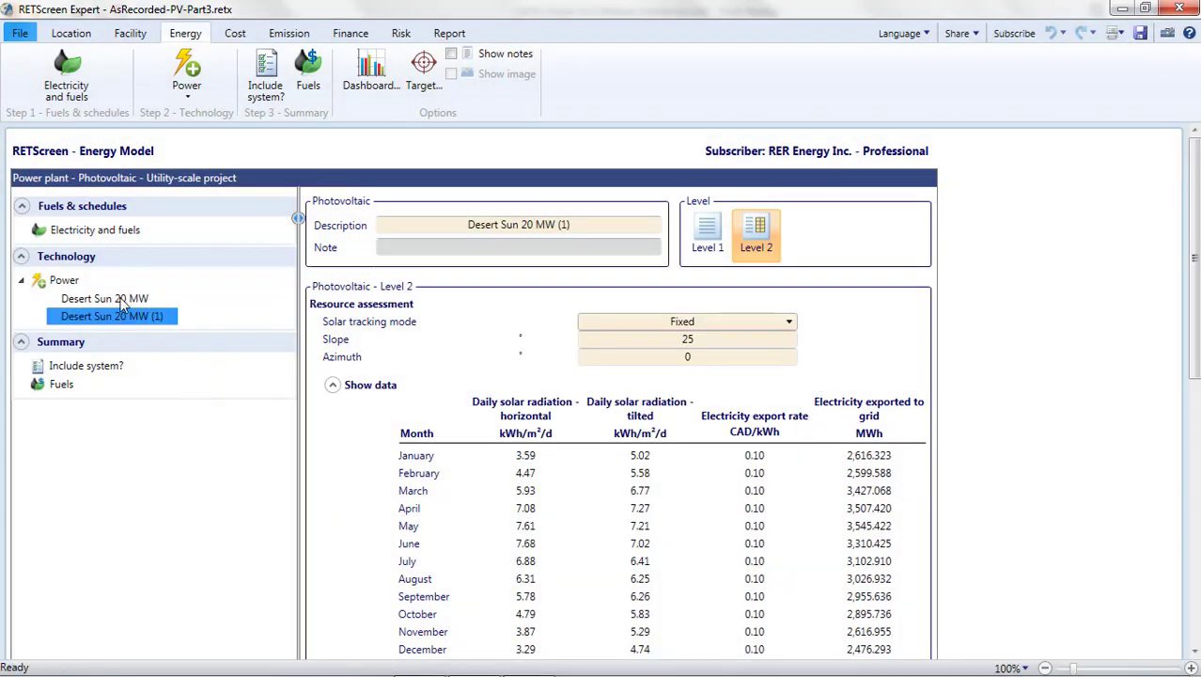
# Change the original system's description to end with '- Poly-Si'.
pyautogui.click(125, 301)
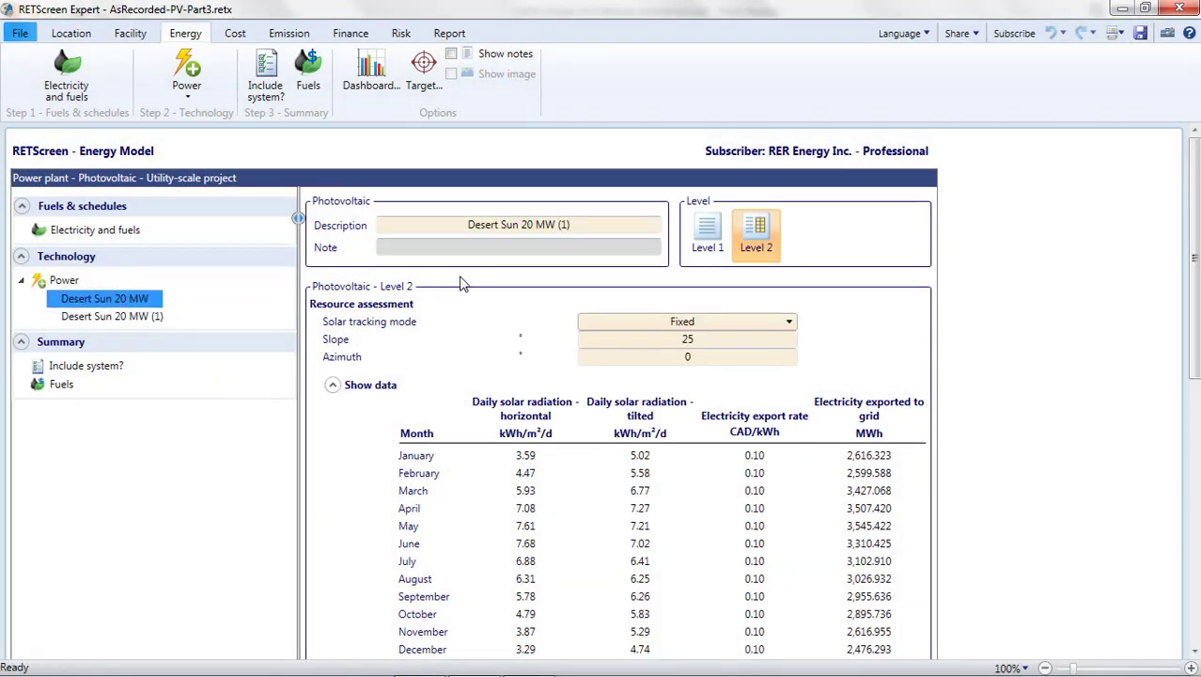
pyautogui.click(583, 224)
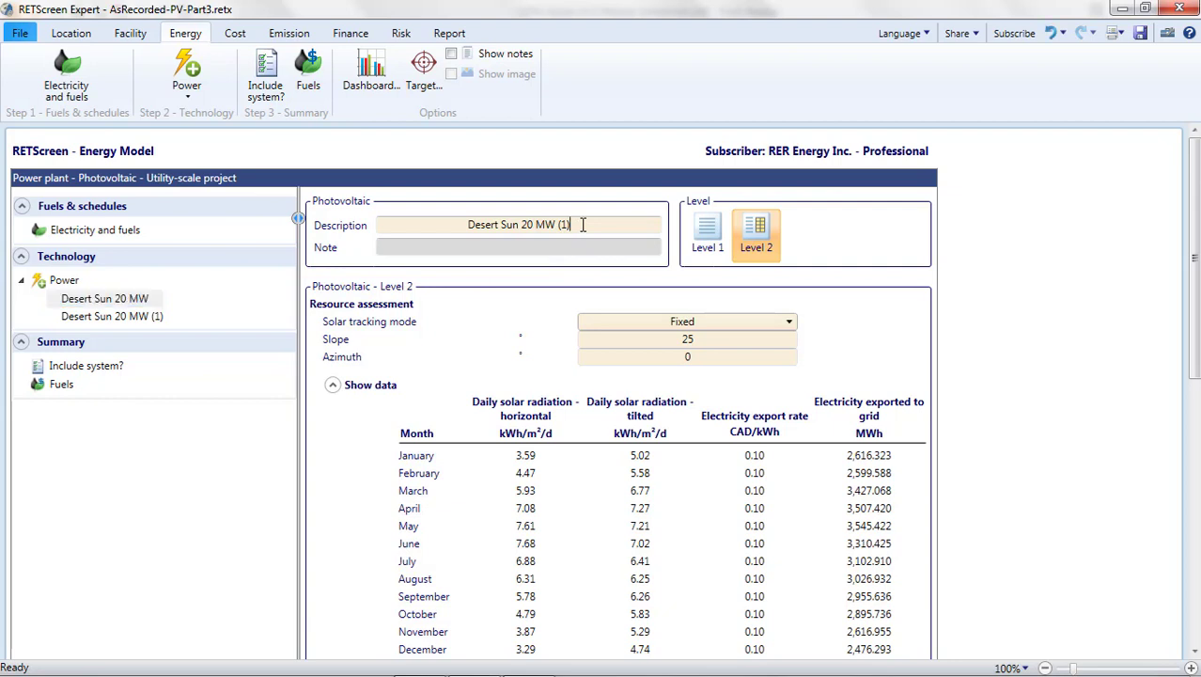
pyautogui.press('BackSpace')
pyautogui.press('BackSpace')
pyautogui.press('BackSpace')
pyautogui.write('- Poly-S')
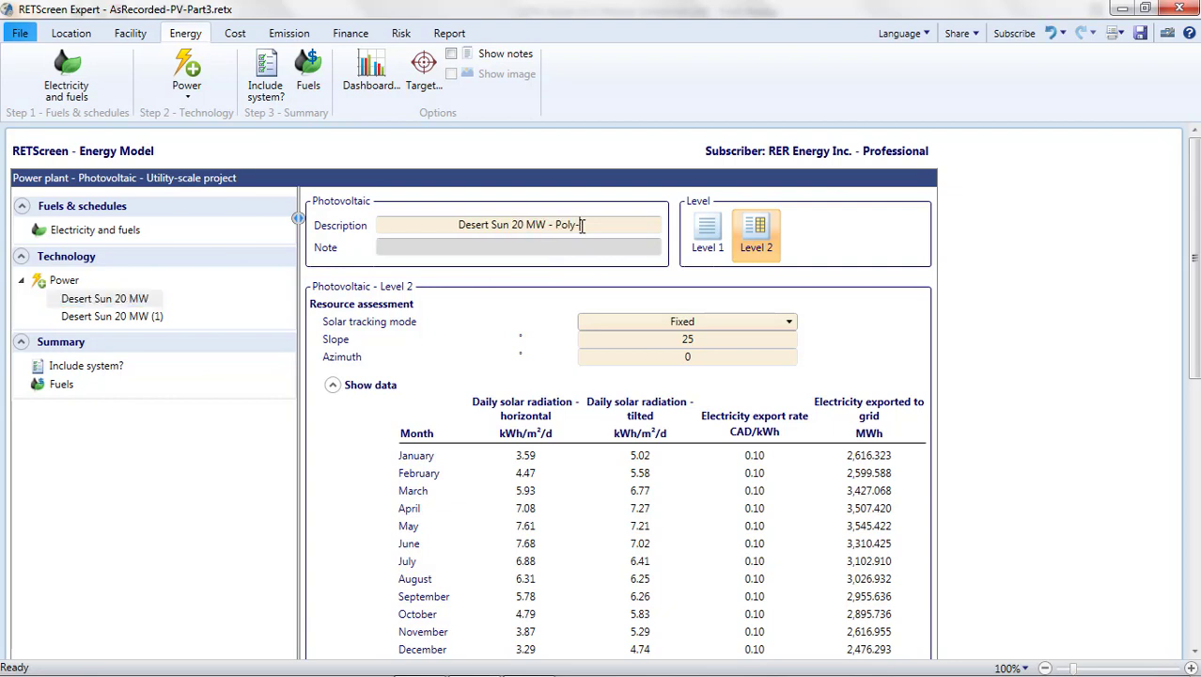
pyautogui.write('i')
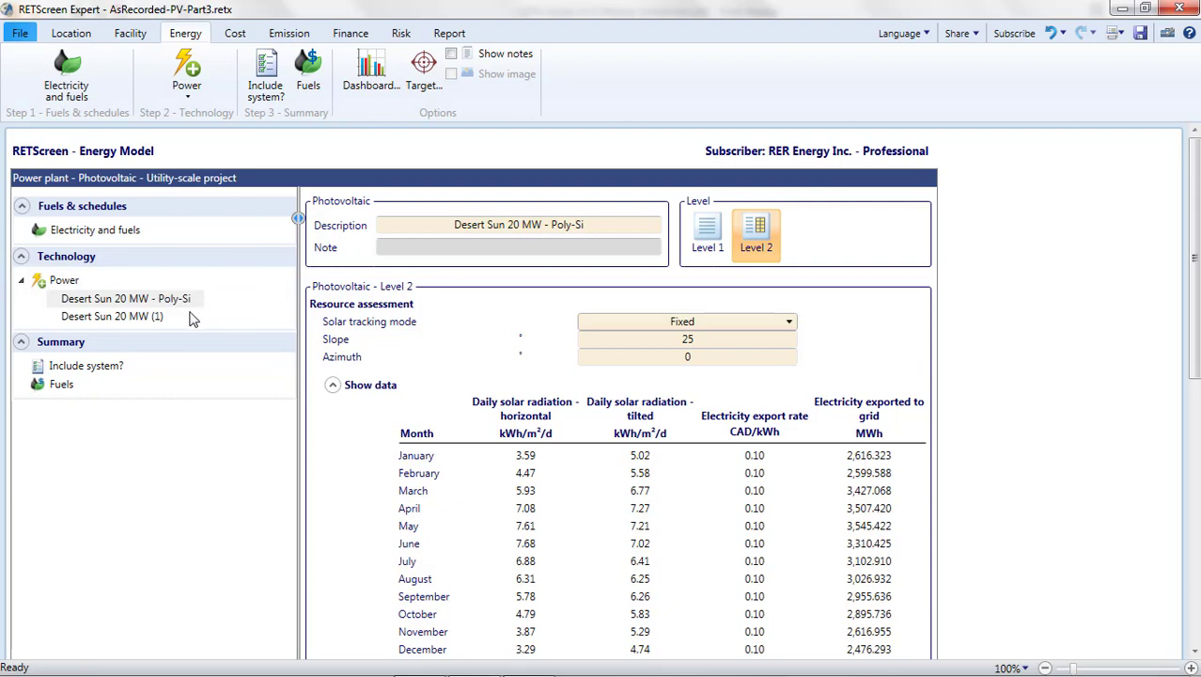
# Set the Desert Sun 20 MW (1) photovoltaic type to CdTe, briefly trying mono-Si first.
pyautogui.click(165, 319)
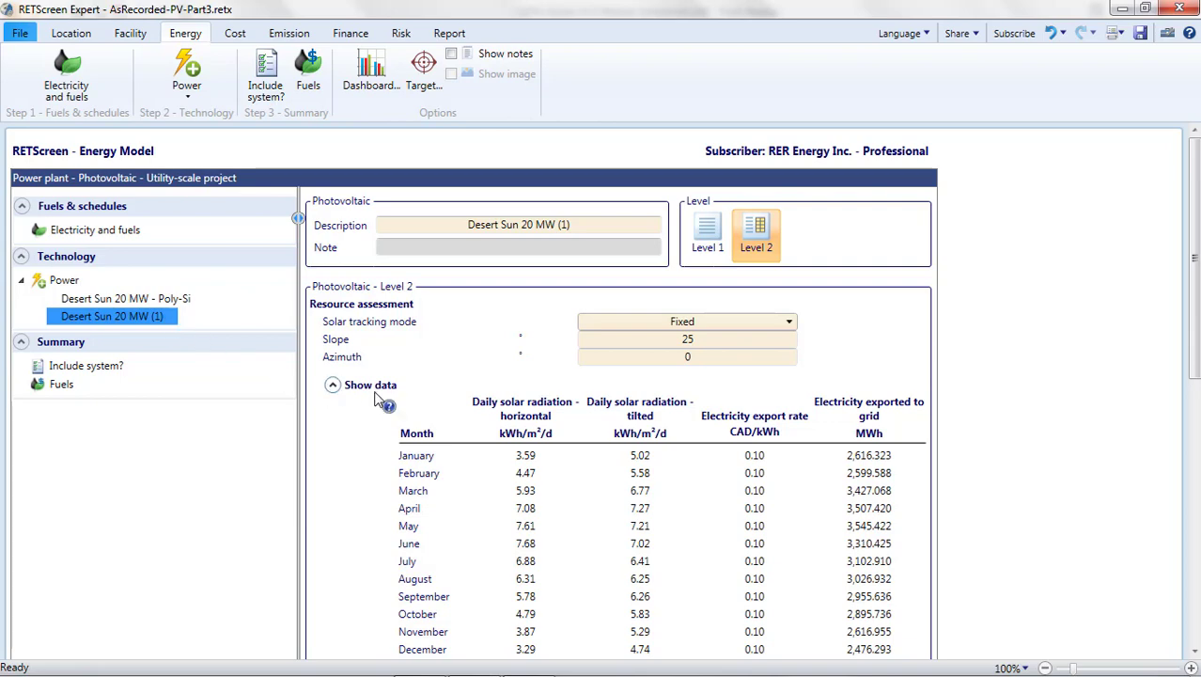
pyautogui.scroll(-12, 476, 402)
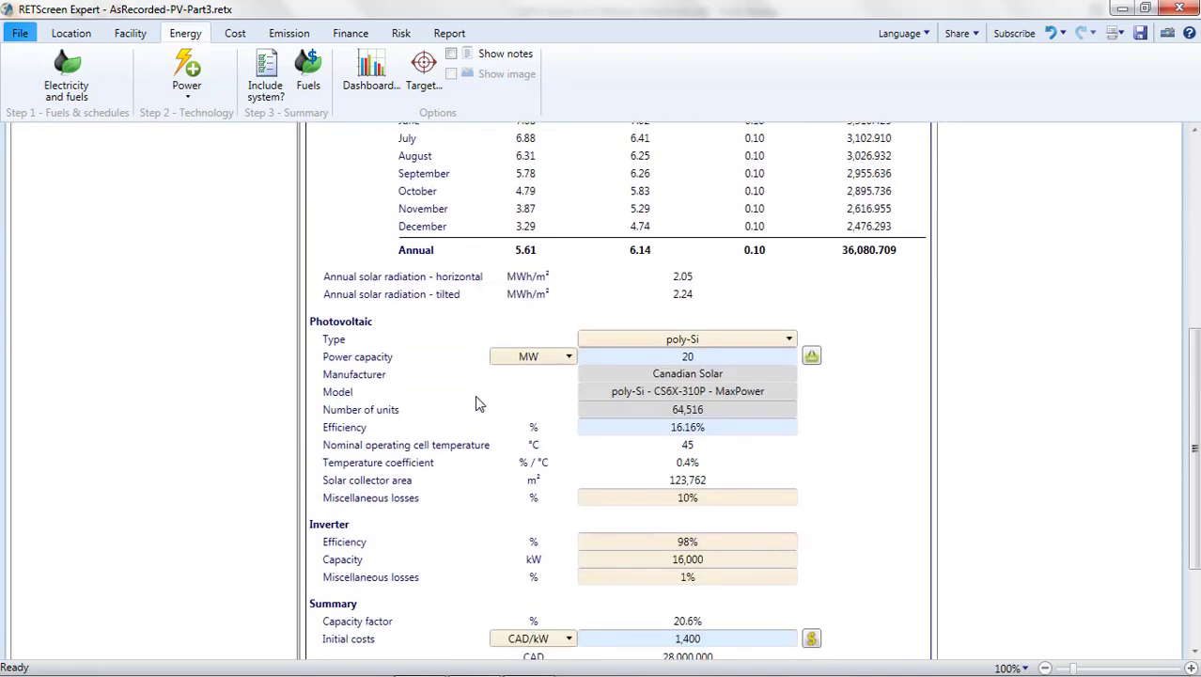
pyautogui.scroll(-1, 485, 408)
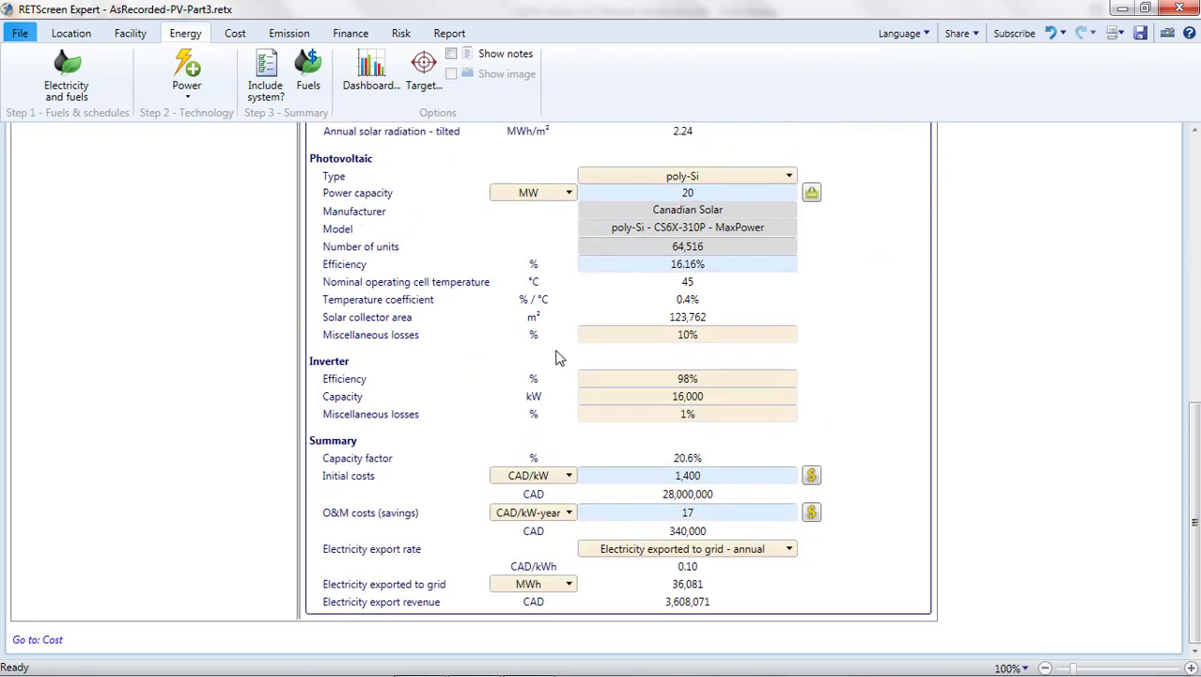
pyautogui.click(783, 178)
pyautogui.click(785, 192)
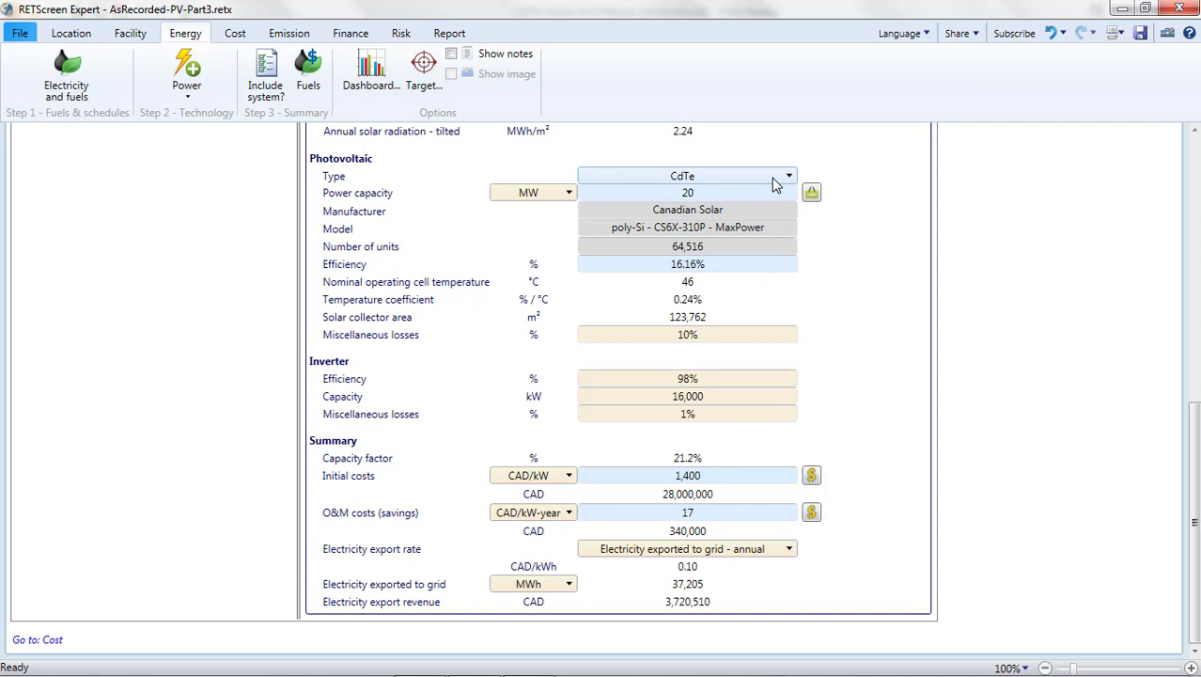
pyautogui.click(777, 178)
pyautogui.click(747, 221)
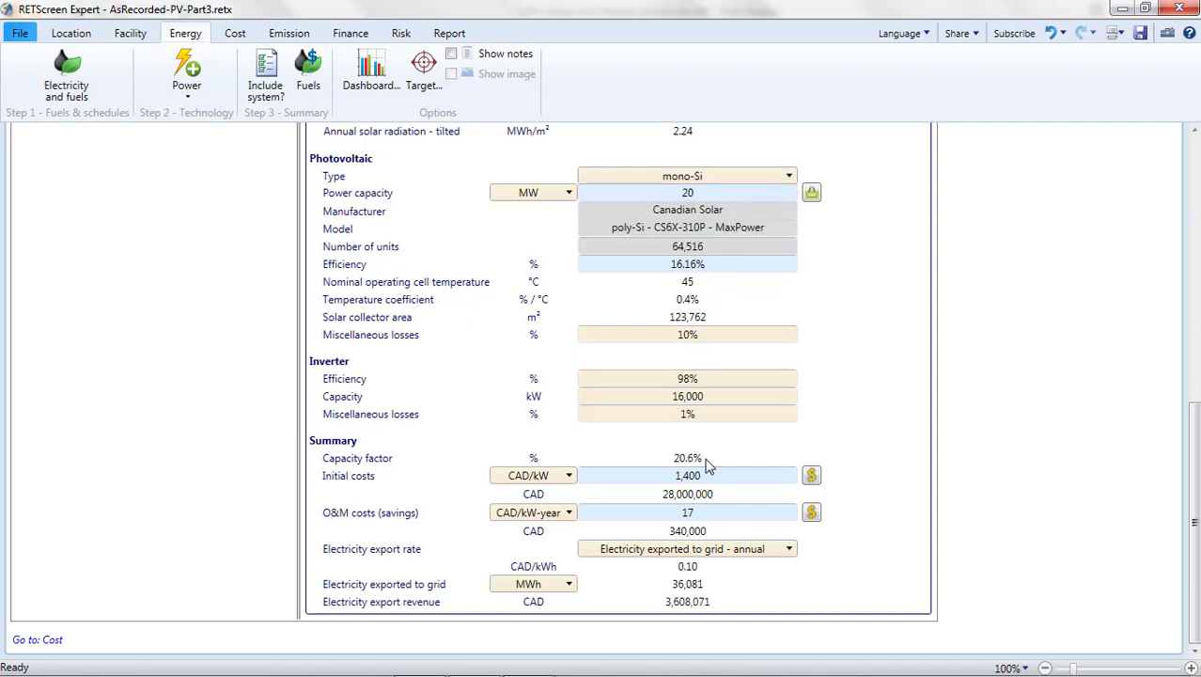
pyautogui.click(725, 185)
pyautogui.click(719, 187)
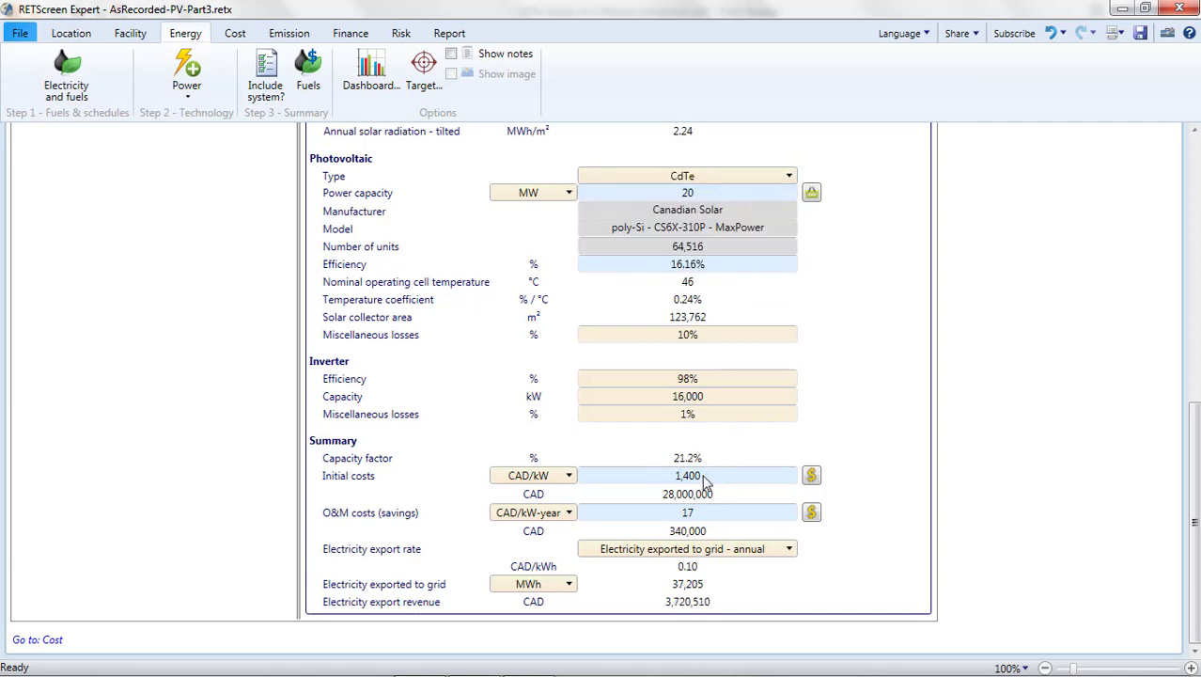
pyautogui.click(756, 301)
# Describe the duplicate as 'Desert Sun 20 MW - CdTe' and view its CdTe photovoltaic settings.
pyautogui.scroll(10, 757, 303)
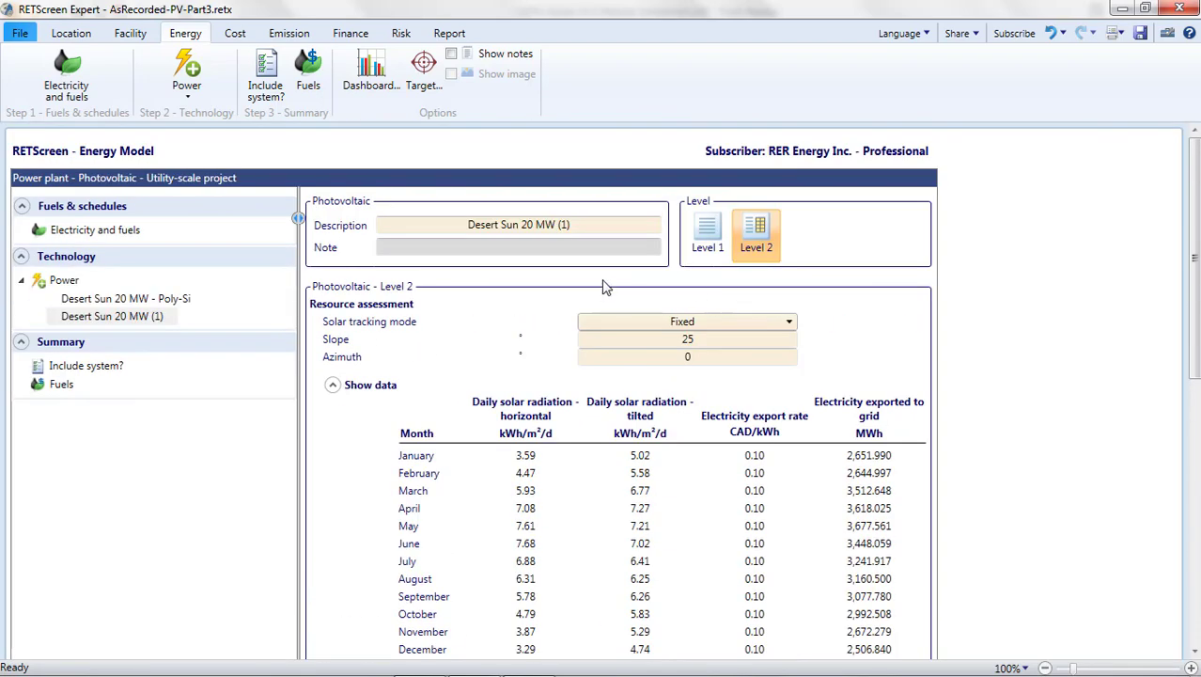
pyautogui.click(584, 226)
pyautogui.press('BackSpace')
pyautogui.press('BackSpace')
pyautogui.press('BackSpace')
pyautogui.write('- CdTe')
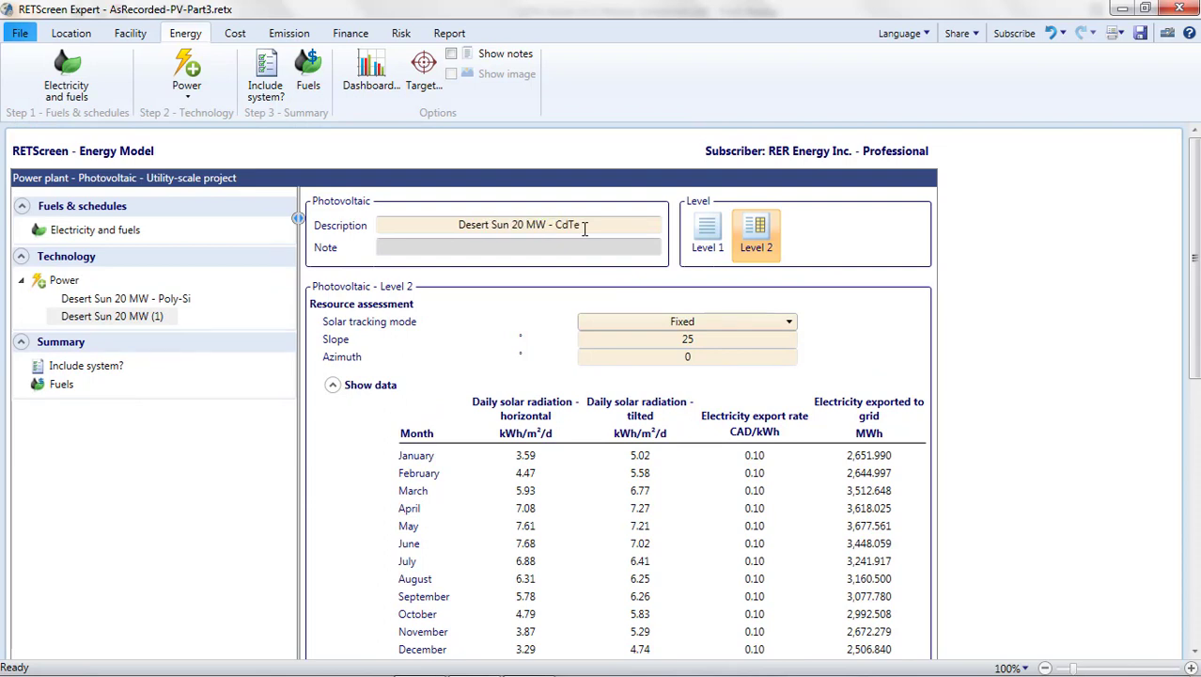
pyautogui.scroll(-10, 585, 227)
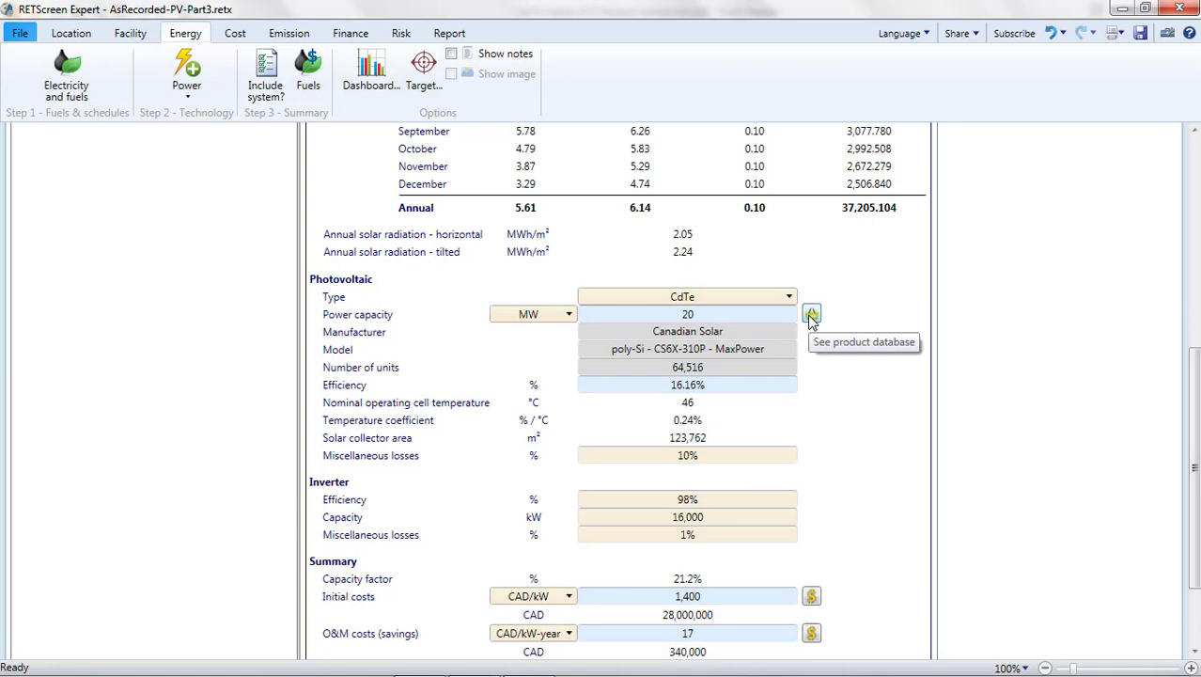
# Set the module manufacturer to First Solar and model to Series 4 115 W.
pyautogui.click(753, 330)
pyautogui.press('BackSpace')
pyautogui.press('BackSpace')
pyautogui.press('BackSpace')
pyautogui.press('BackSpace')
pyautogui.press('BackSpace')
pyautogui.press('BackSpace')
pyautogui.press('BackSpace')
pyautogui.press('BackSpace')
pyautogui.press('BackSpace')
pyautogui.press('BackSpace')
pyautogui.press('BackSpace')
pyautogui.press('BackSpace')
pyautogui.press('BackSpace')
pyautogui.press('BackSpace')
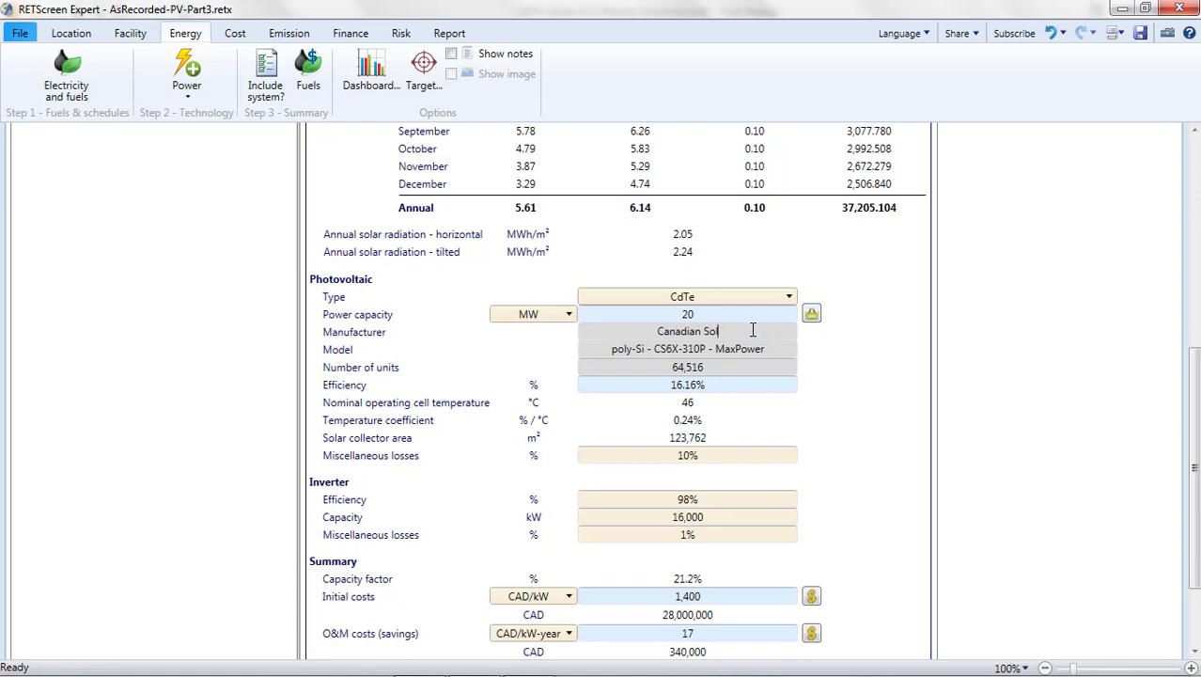
pyautogui.write('First Solar')
pyautogui.click(769, 347)
pyautogui.press('BackSpace')
pyautogui.press('BackSpace')
pyautogui.press('BackSpace')
pyautogui.press('BackSpace')
pyautogui.press('BackSpace')
pyautogui.press('BackSpace')
pyautogui.press('BackSpace')
pyautogui.press('BackSpace')
pyautogui.press('BackSpace')
pyautogui.press('BackSpace')
pyautogui.press('BackSpace')
pyautogui.press('BackSpace')
pyautogui.press('BackSpace')
pyautogui.press('BackSpace')
pyautogui.press('BackSpace')
pyautogui.press('BackSpace')
pyautogui.press('BackSpace')
pyautogui.press('BackSpace')
pyautogui.press('BackSpace')
pyautogui.press('BackSpace')
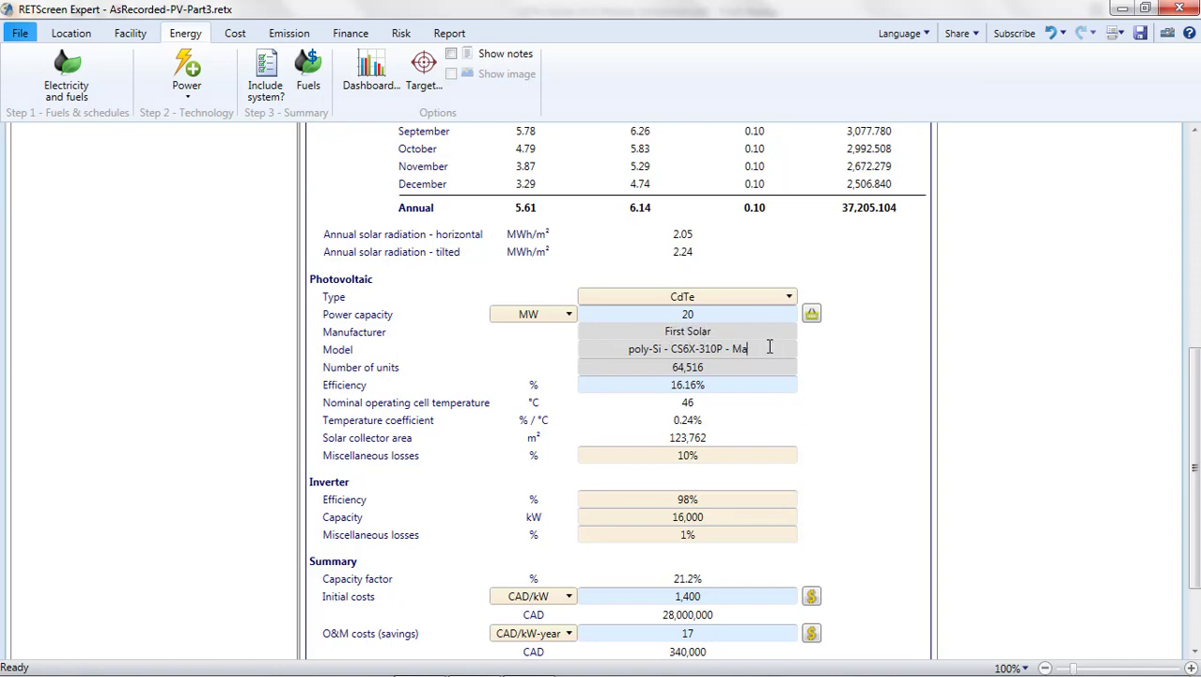
pyautogui.write('Series 4 115 W')
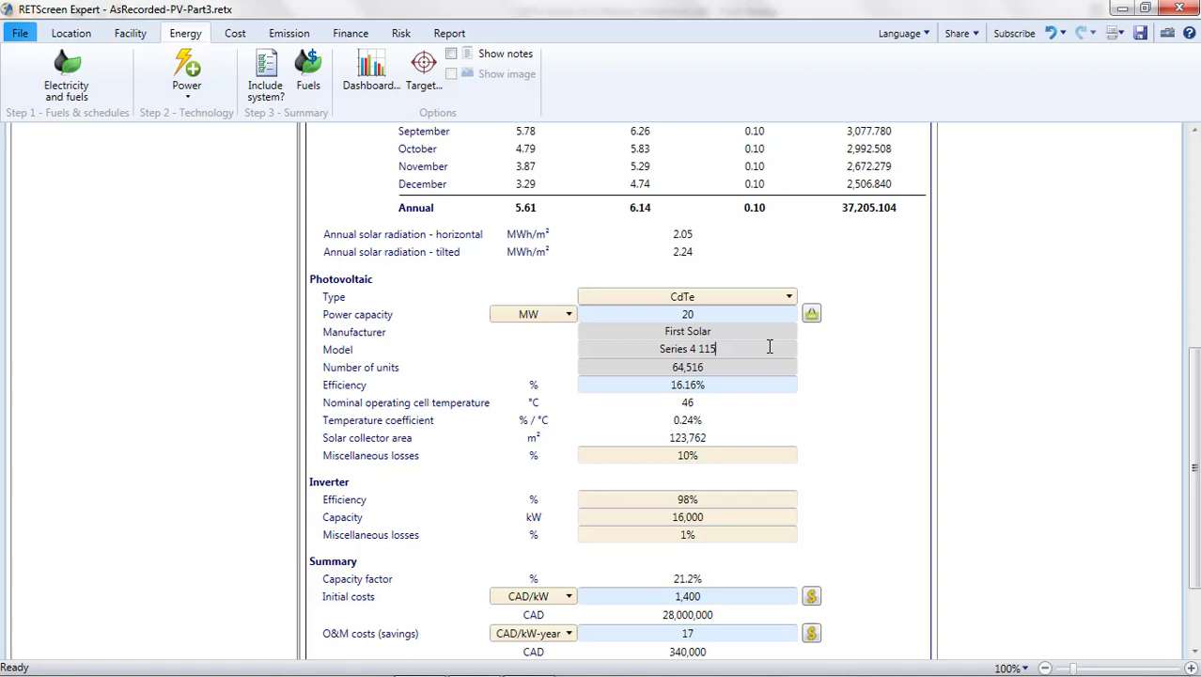
# Clear the number of units and enter 16.0 module efficiency.
pyautogui.click(735, 366)
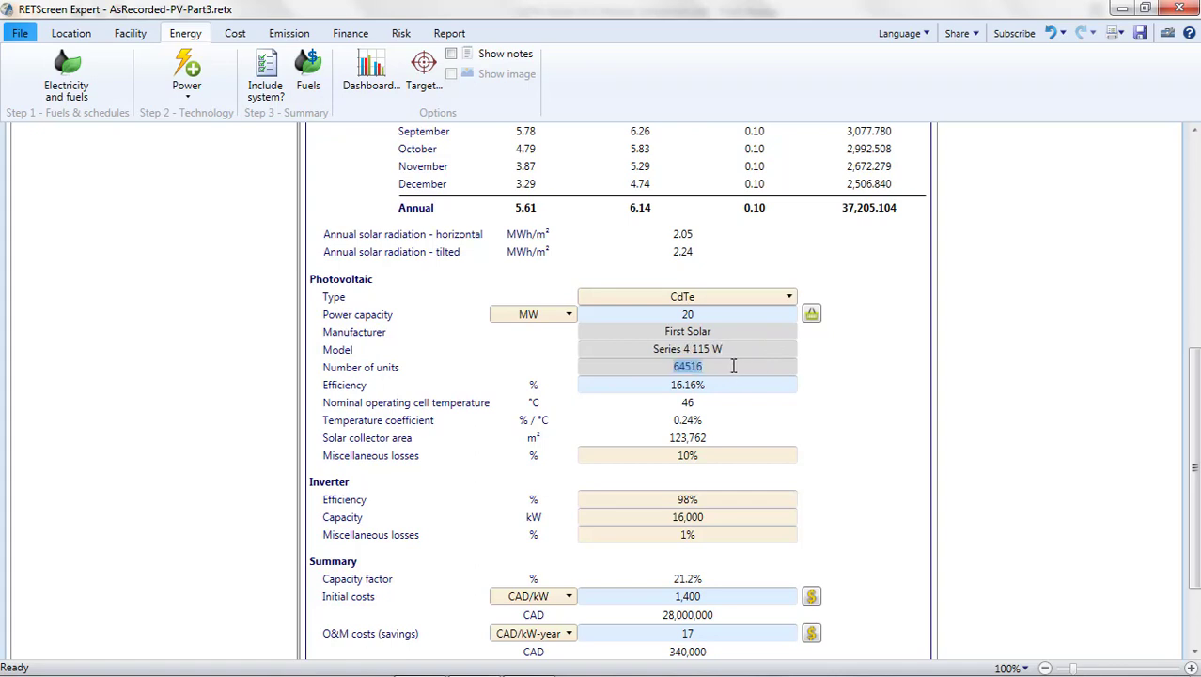
pyautogui.press('BackSpace')
pyautogui.click(721, 386)
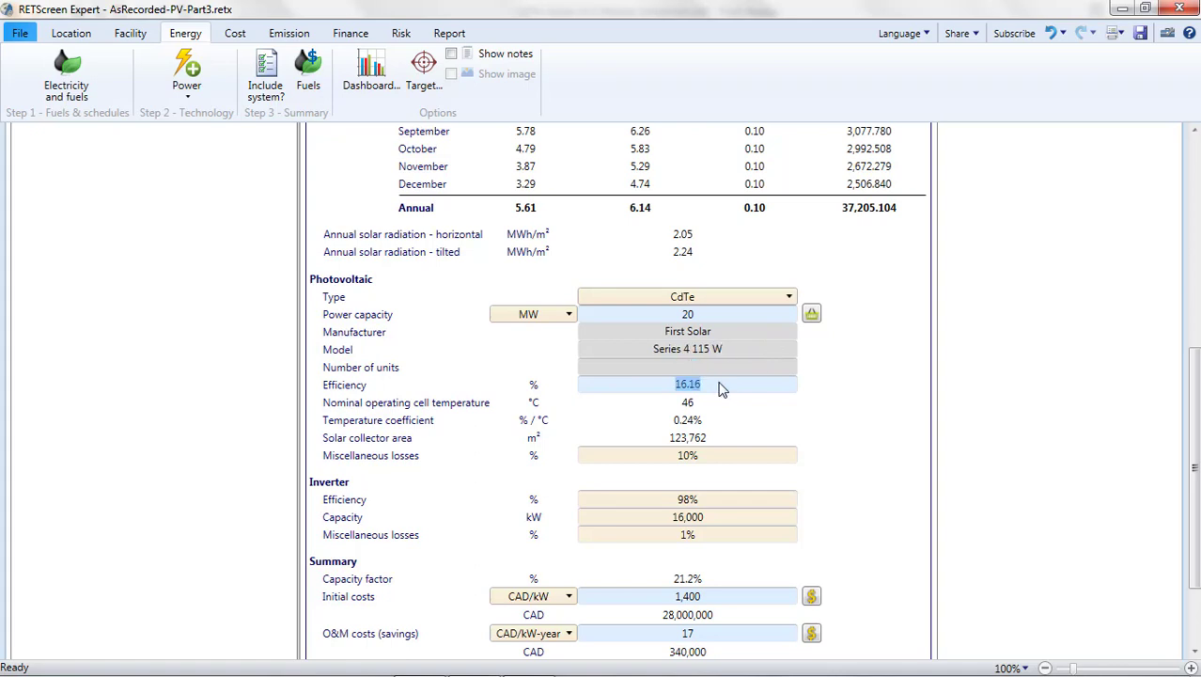
pyautogui.write('16.0')
# Highlight the 115.0 W power and 16.0% efficiency in the First Solar datasheet ratings table.
pyautogui.hotkey('alt', 'Tab')
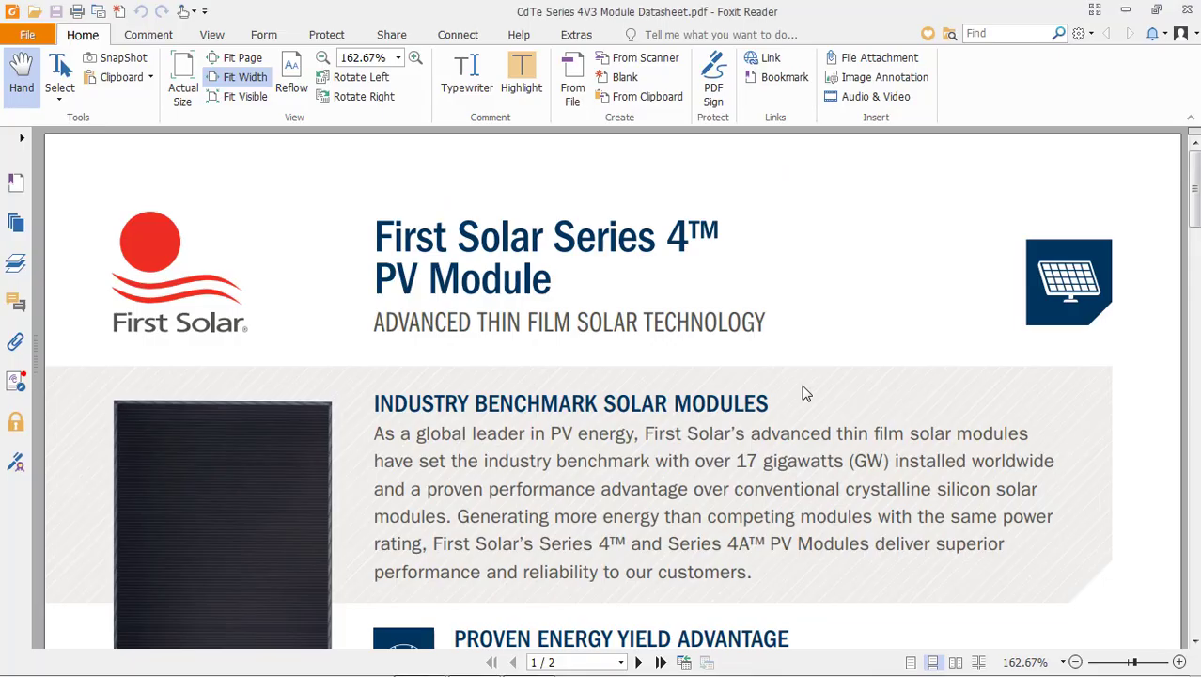
pyautogui.scroll(-6, 804, 393)
pyautogui.scroll(-3, 802, 390)
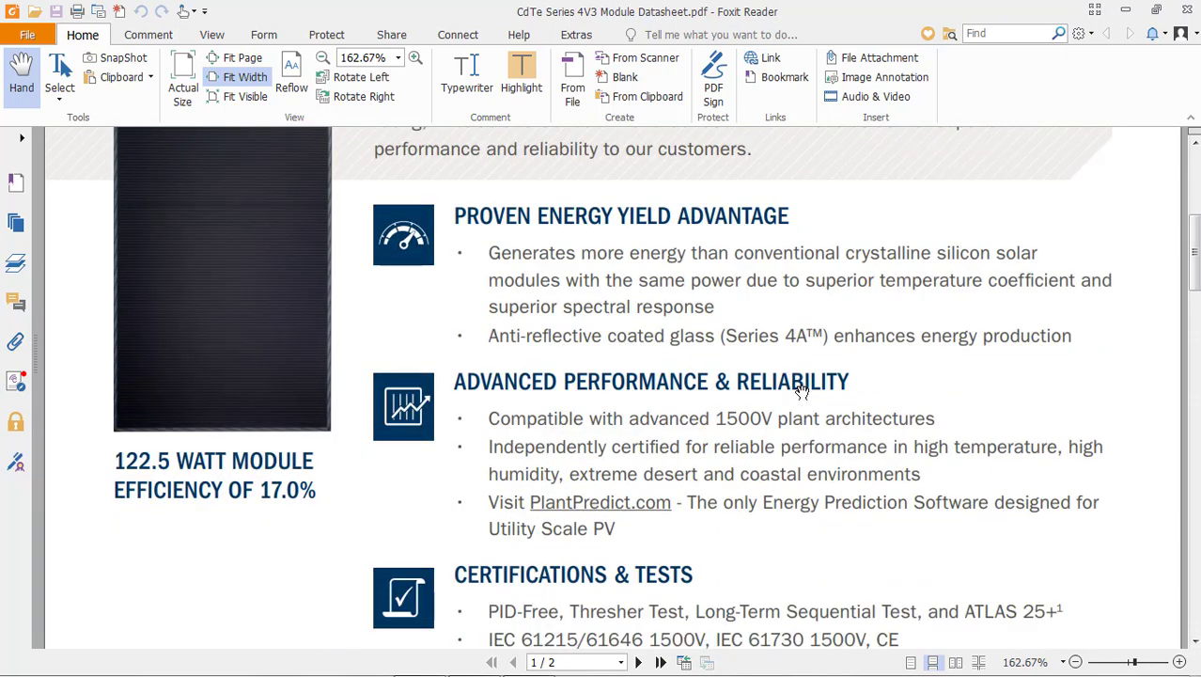
pyautogui.scroll(-5, 802, 391)
pyautogui.moveTo(807, 277); pyautogui.dragTo(841, 275)
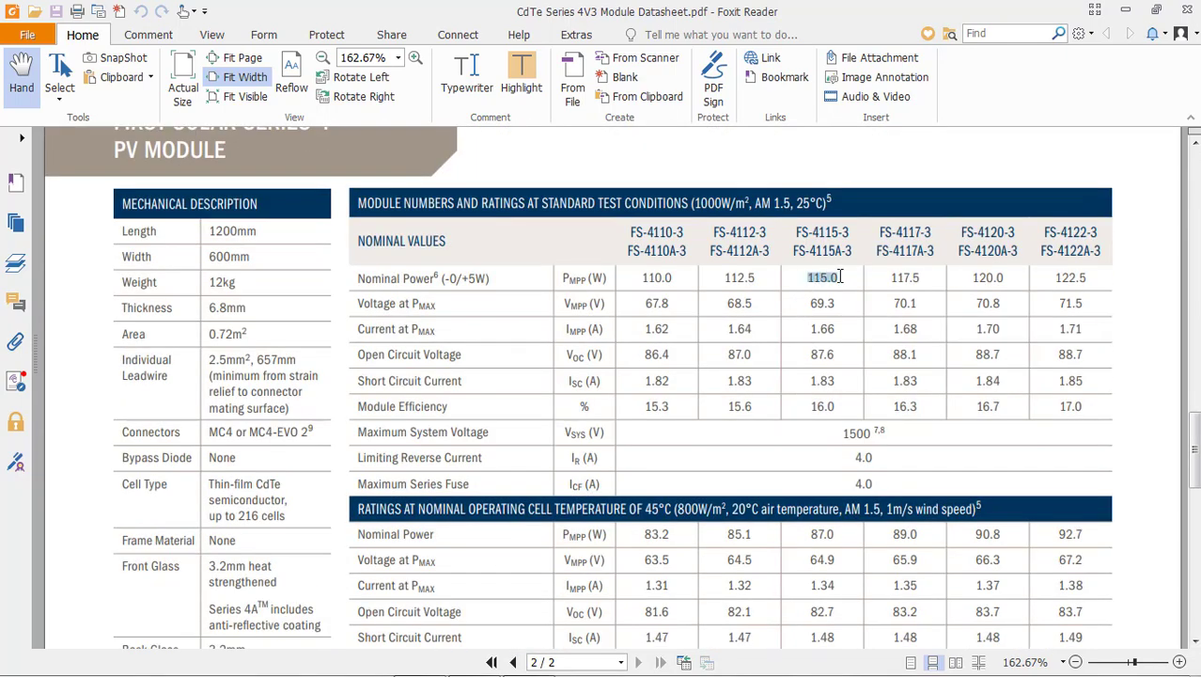
pyautogui.moveTo(810, 406); pyautogui.dragTo(840, 406)
pyautogui.hotkey('alt', 'Tab')
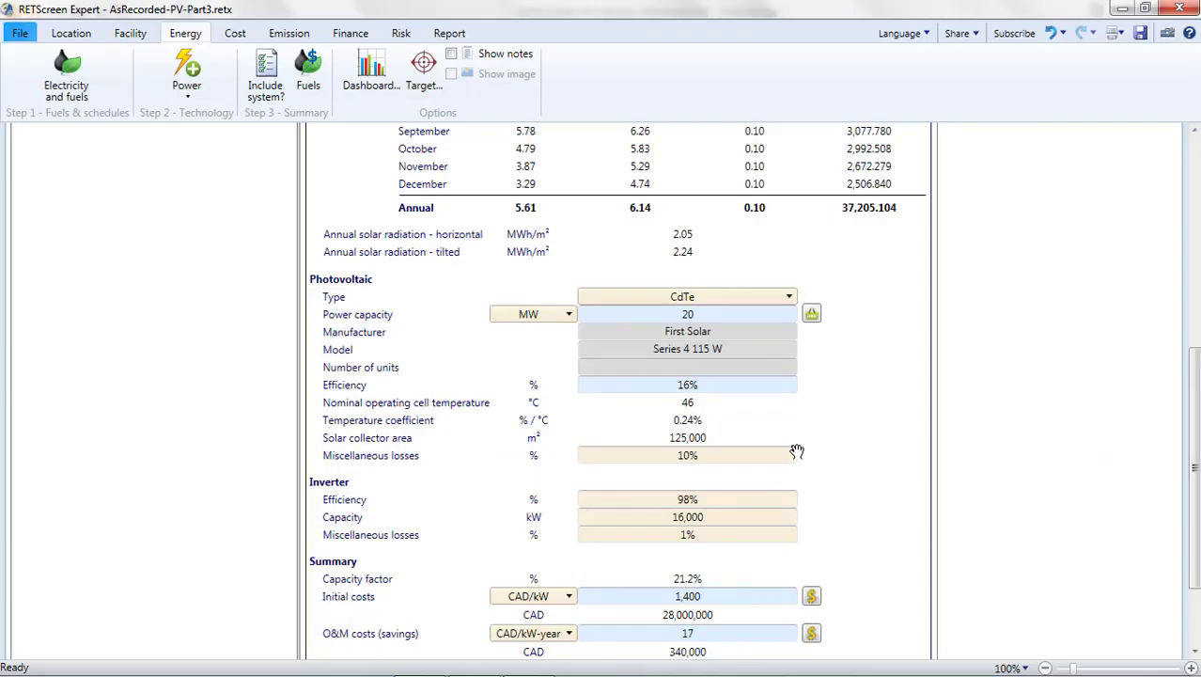
pyautogui.moveTo(680, 402); pyautogui.dragTo(709, 406)
pyautogui.doubleClick(712, 421)
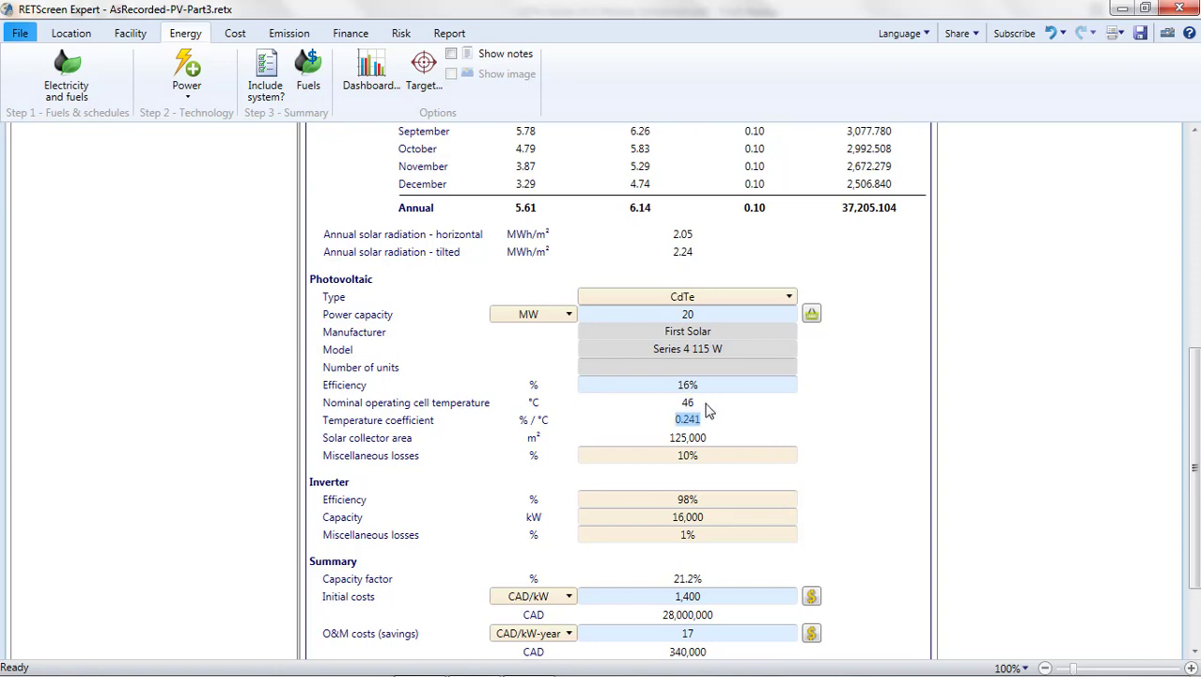
pyautogui.hotkey('alt', 'Tab')
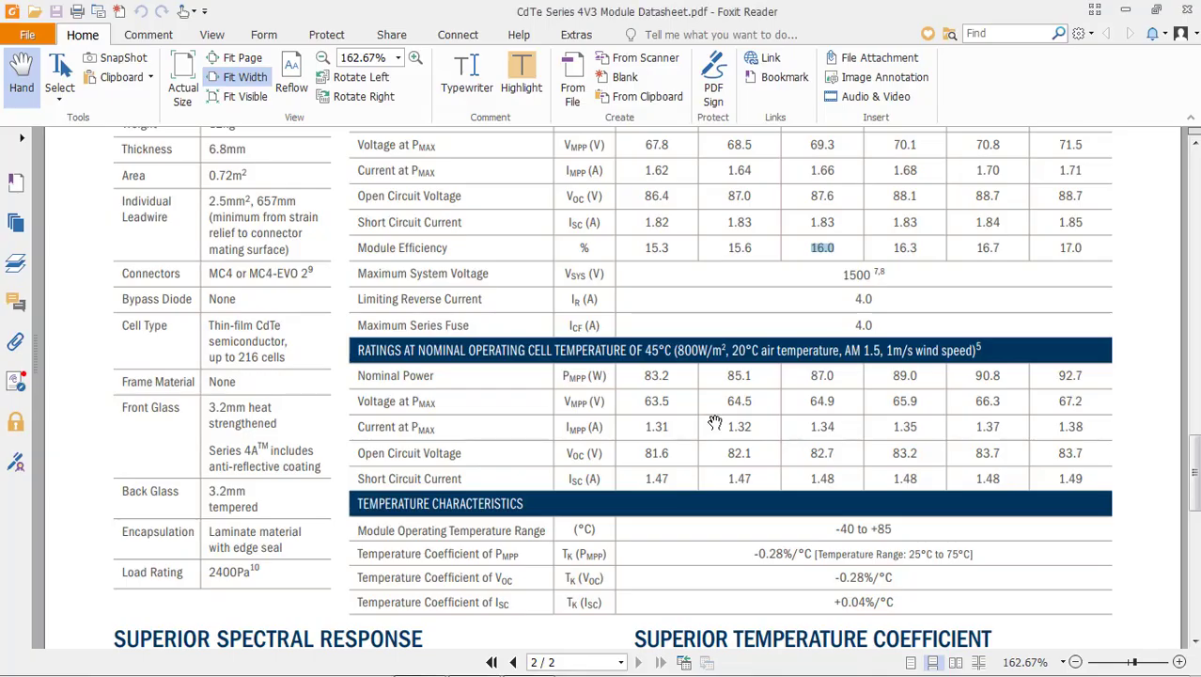
# Highlight the datasheet's 45 °C operating cell temperature and -0.28%/°C coefficient, then return to RETScreen.
pyautogui.click(421, 348)
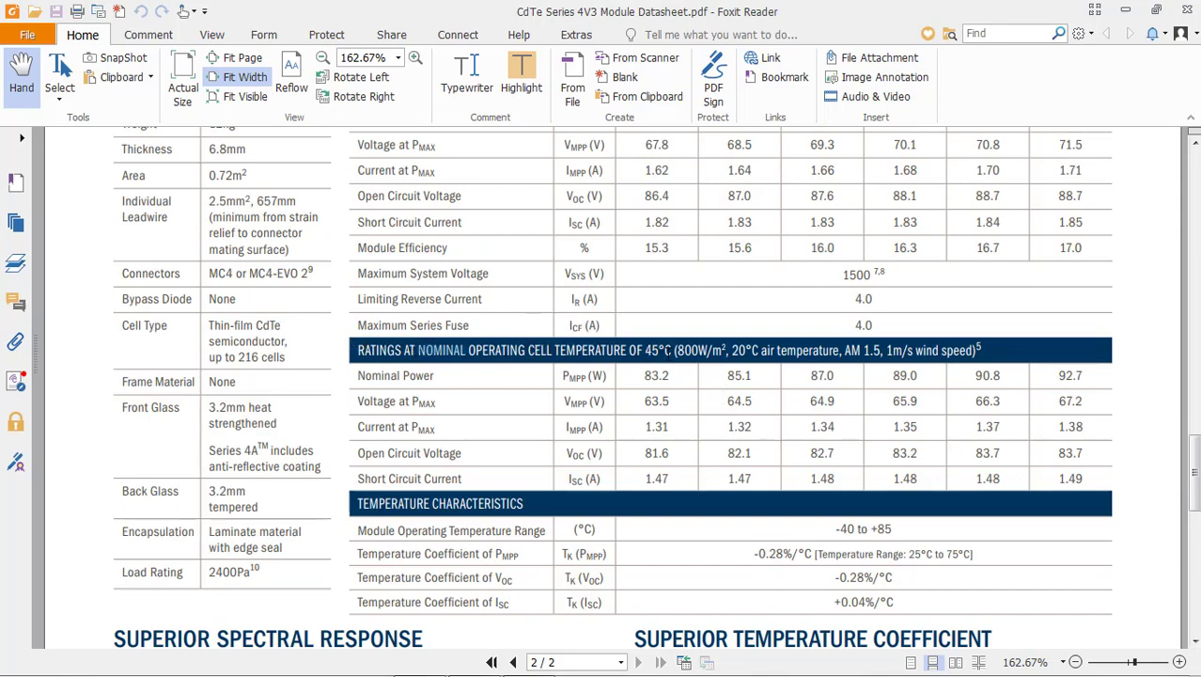
pyautogui.moveTo(638, 349); pyautogui.dragTo(416, 349)
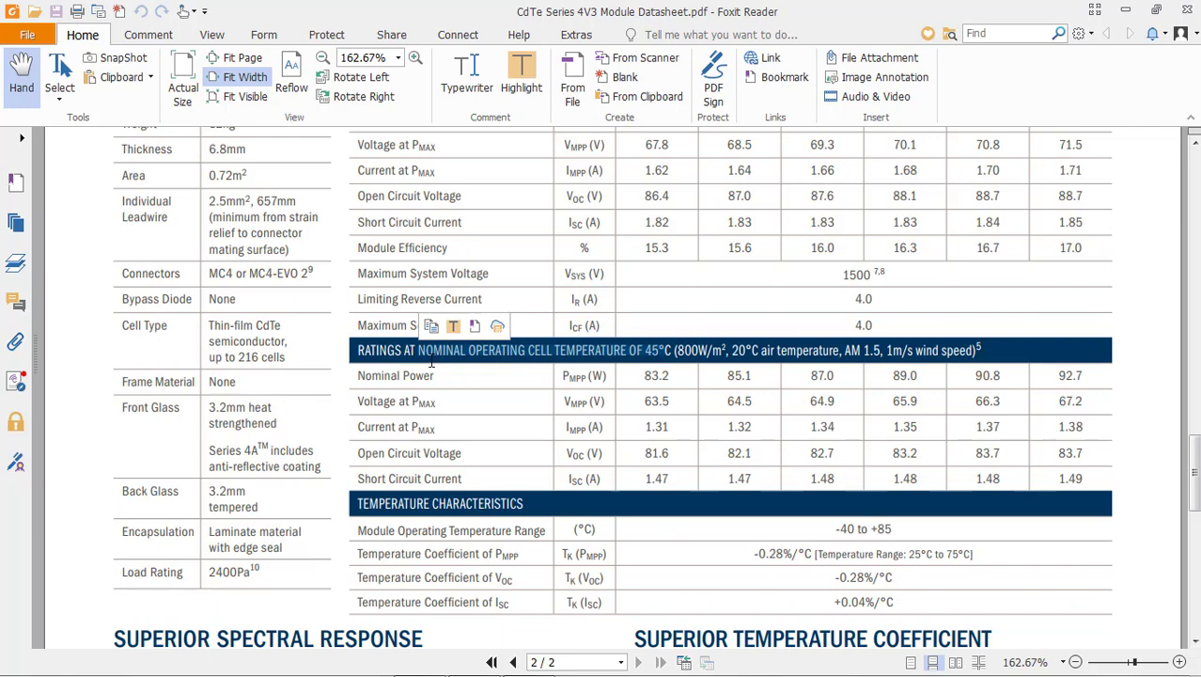
pyautogui.scroll(-2, 711, 442)
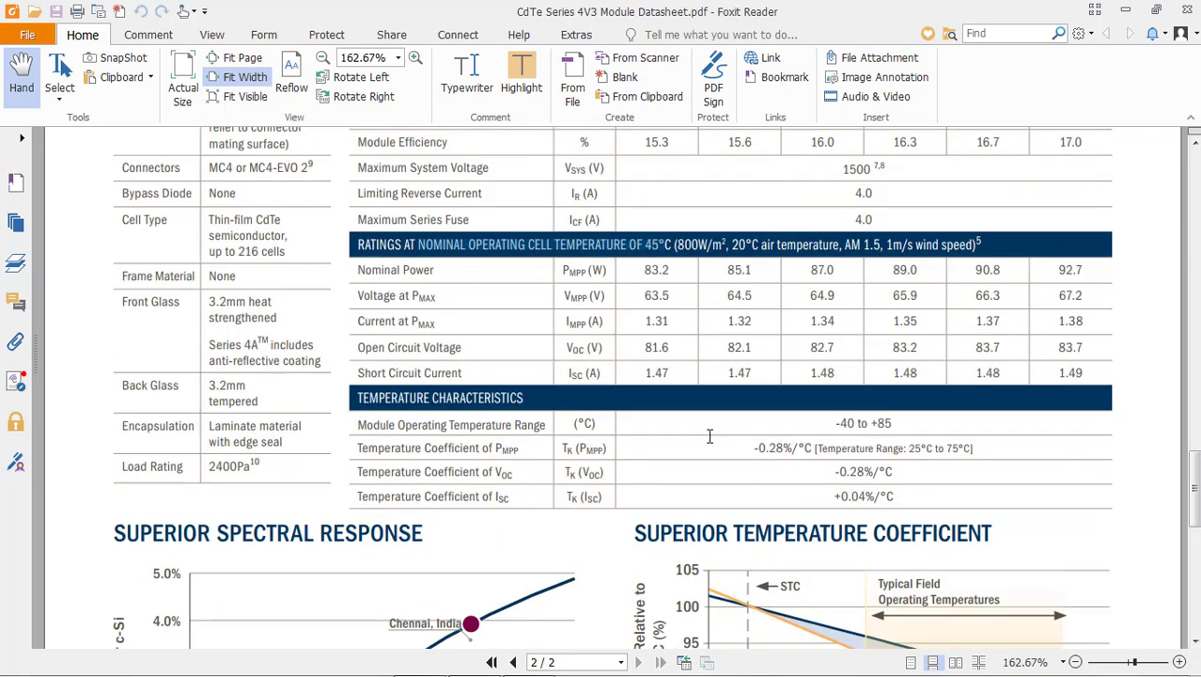
pyautogui.click(786, 450)
pyautogui.moveTo(782, 449); pyautogui.dragTo(769, 449)
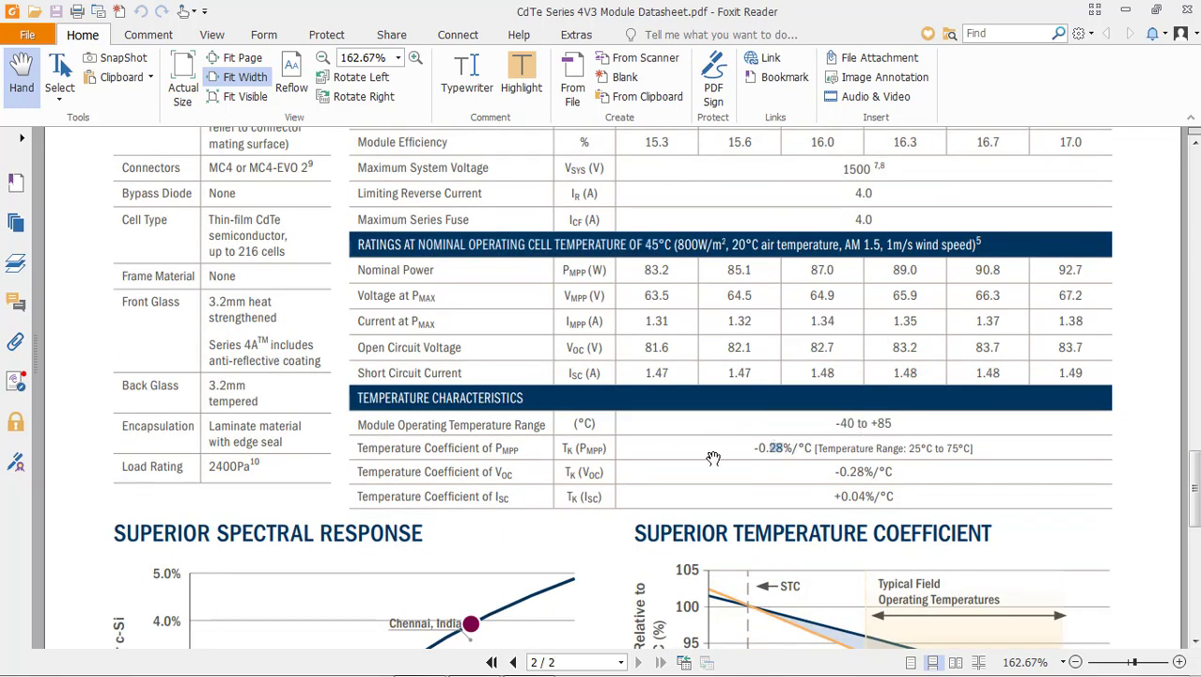
pyautogui.hotkey('alt', 'Tab')
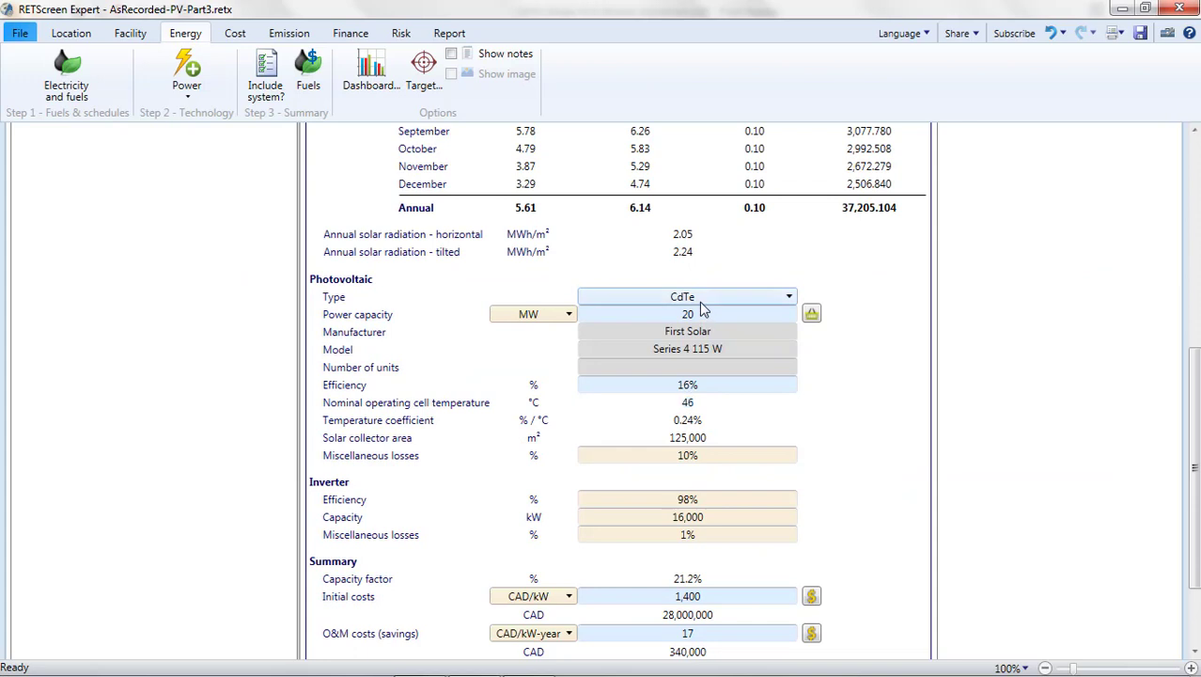
# Set the photovoltaic type to Other with 45 °C cell temperature and 0.28%/°C coefficient.
pyautogui.click(703, 298)
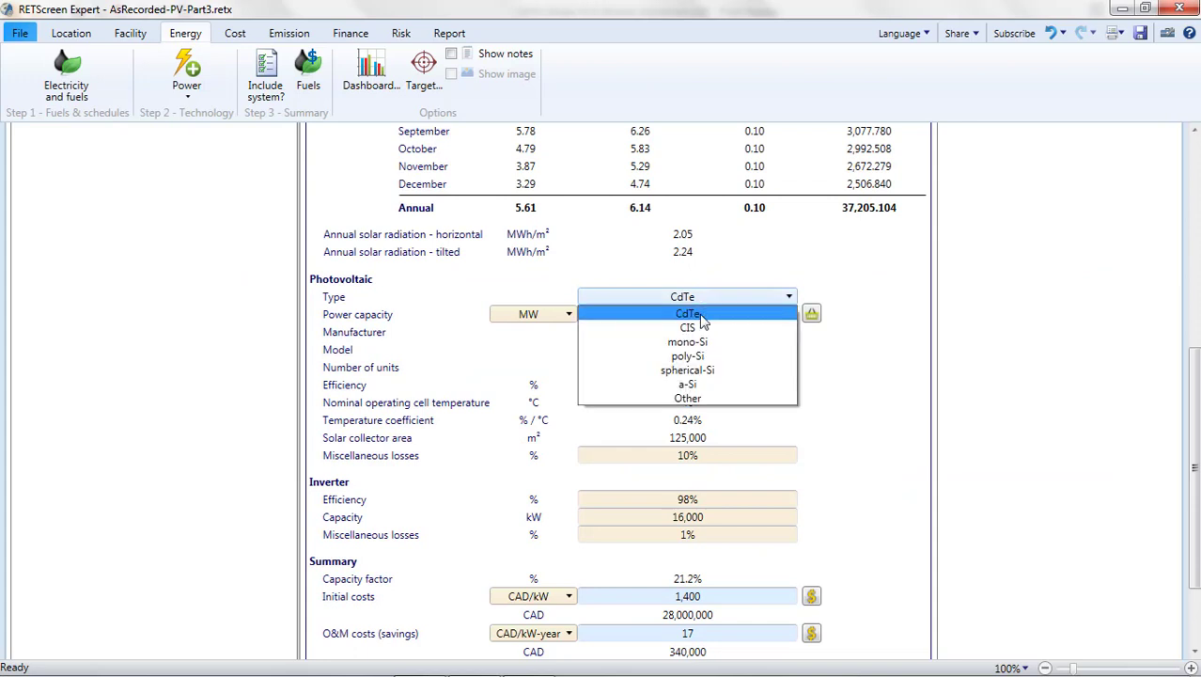
pyautogui.click(694, 399)
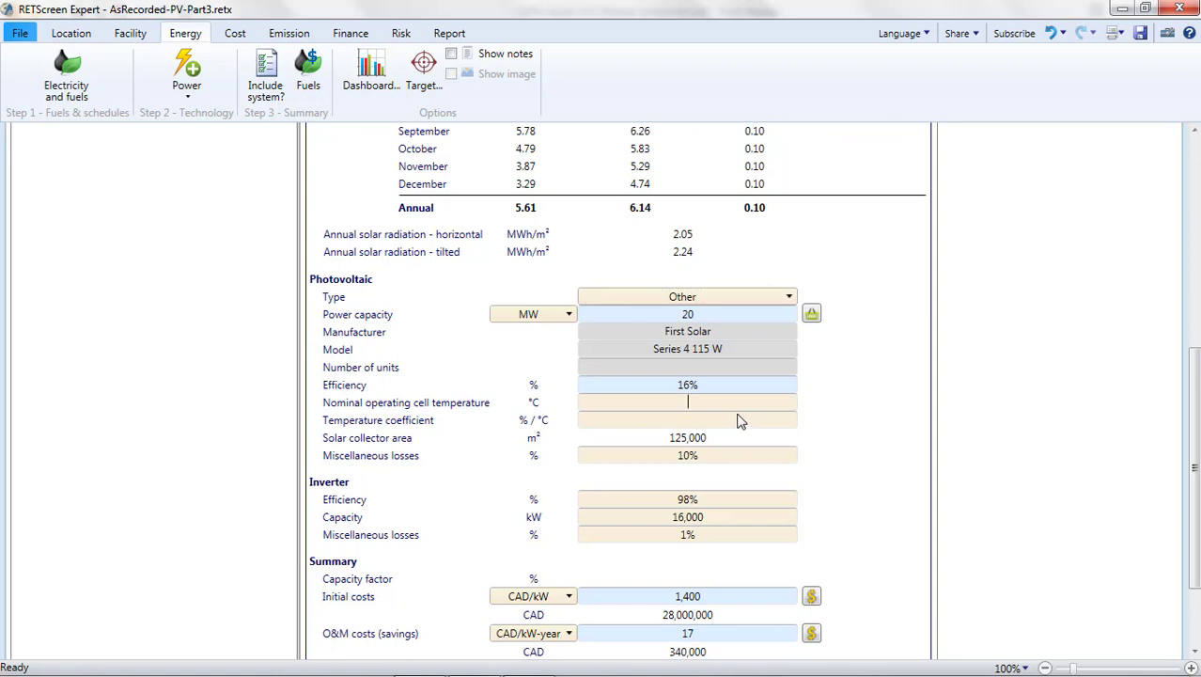
pyautogui.write('45')
pyautogui.write('0.28')
pyautogui.click(834, 407)
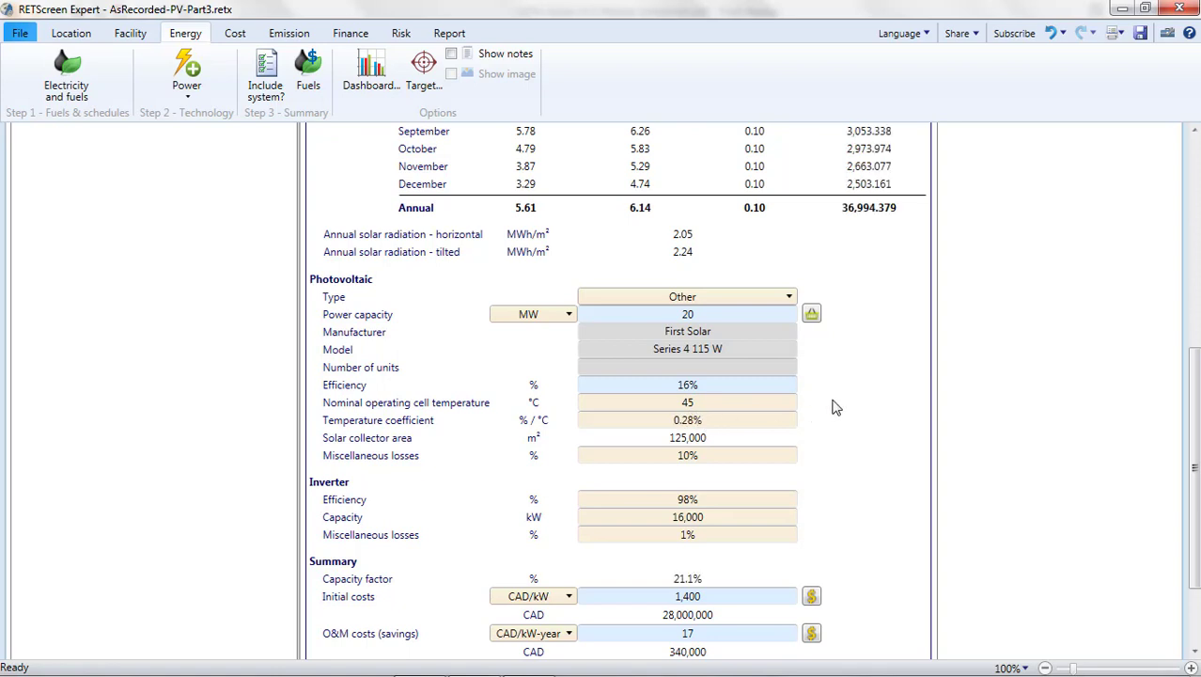
# Inspect the resulting 21.1% capacity factor and 36,994 MWh electricity exported.
pyautogui.click(699, 579)
pyautogui.click(729, 577)
pyautogui.click(841, 564)
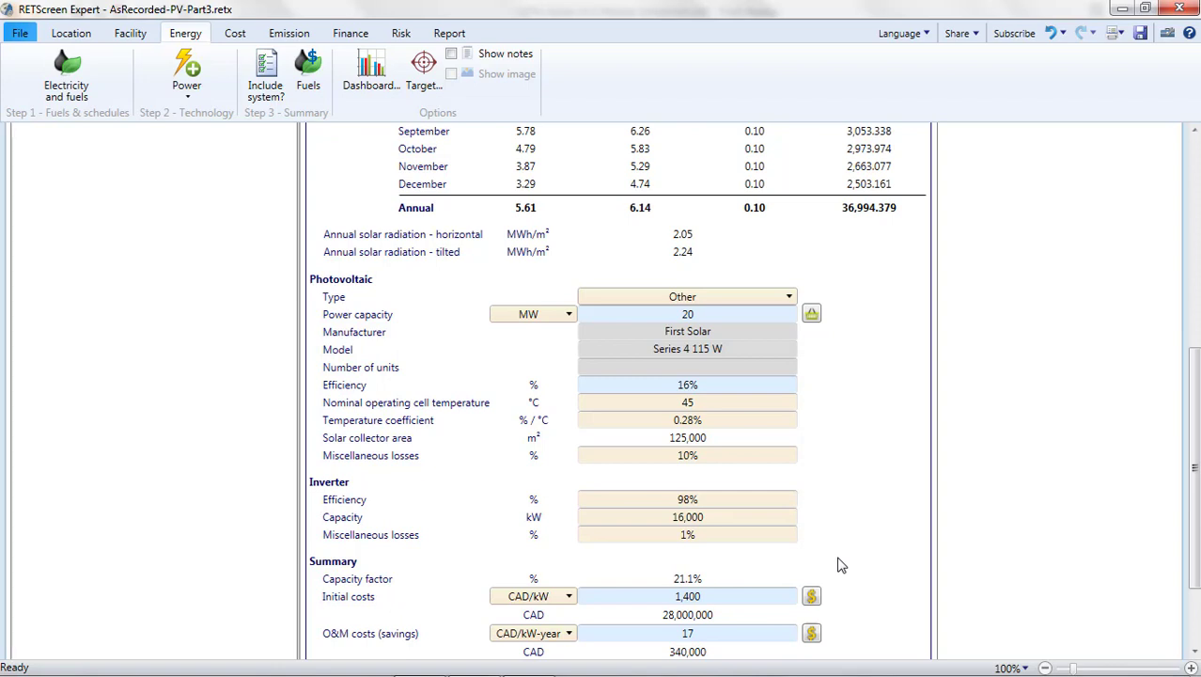
pyautogui.scroll(-3, 841, 564)
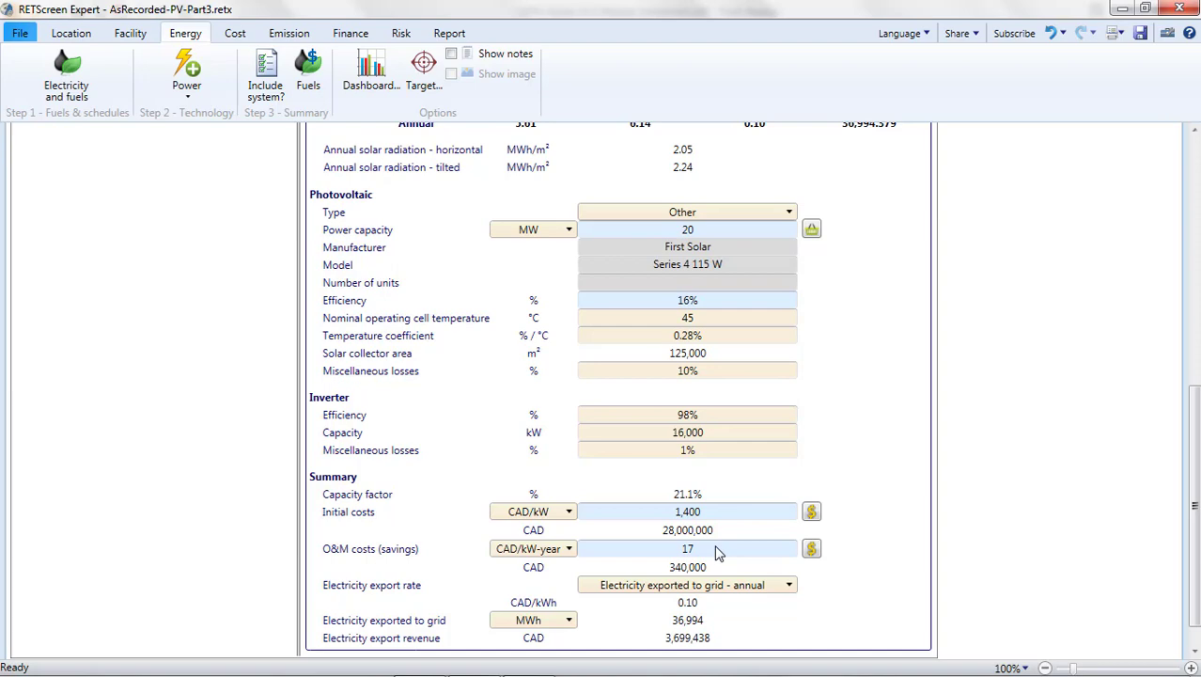
pyautogui.scroll(10, 717, 552)
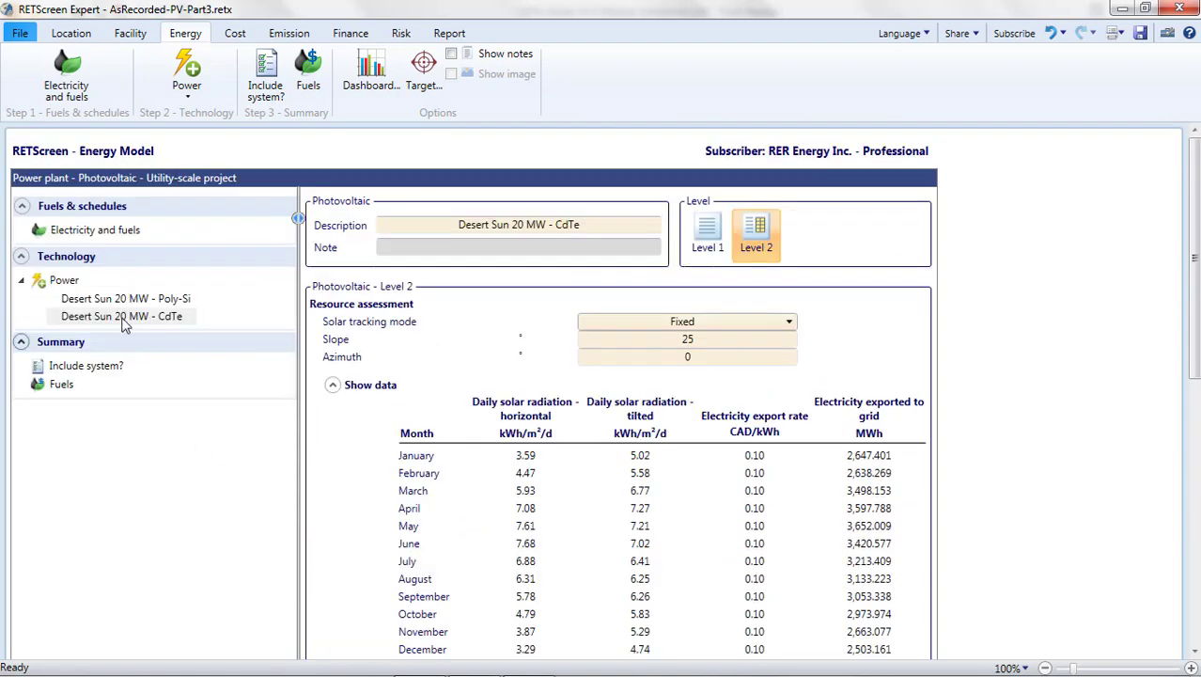
# Duplicate the CdTe project and rename the copy 'Desert Sun 20 MW - High Eff'.
pyautogui.rightClick(124, 322)
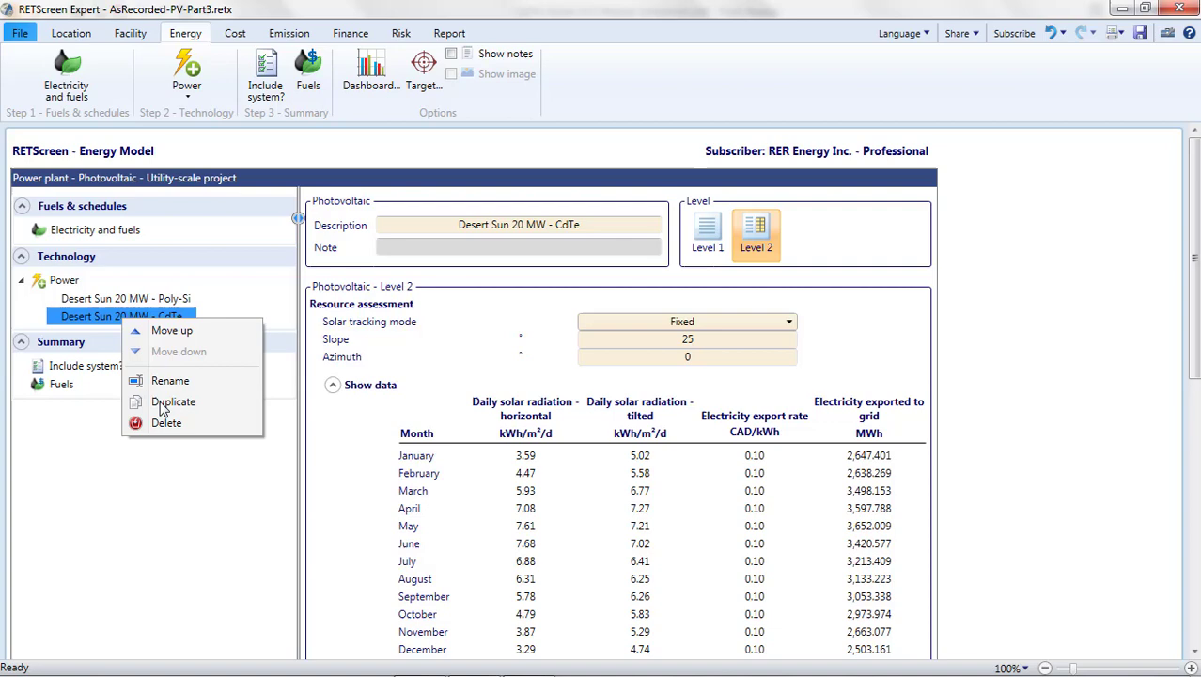
pyautogui.click(165, 402)
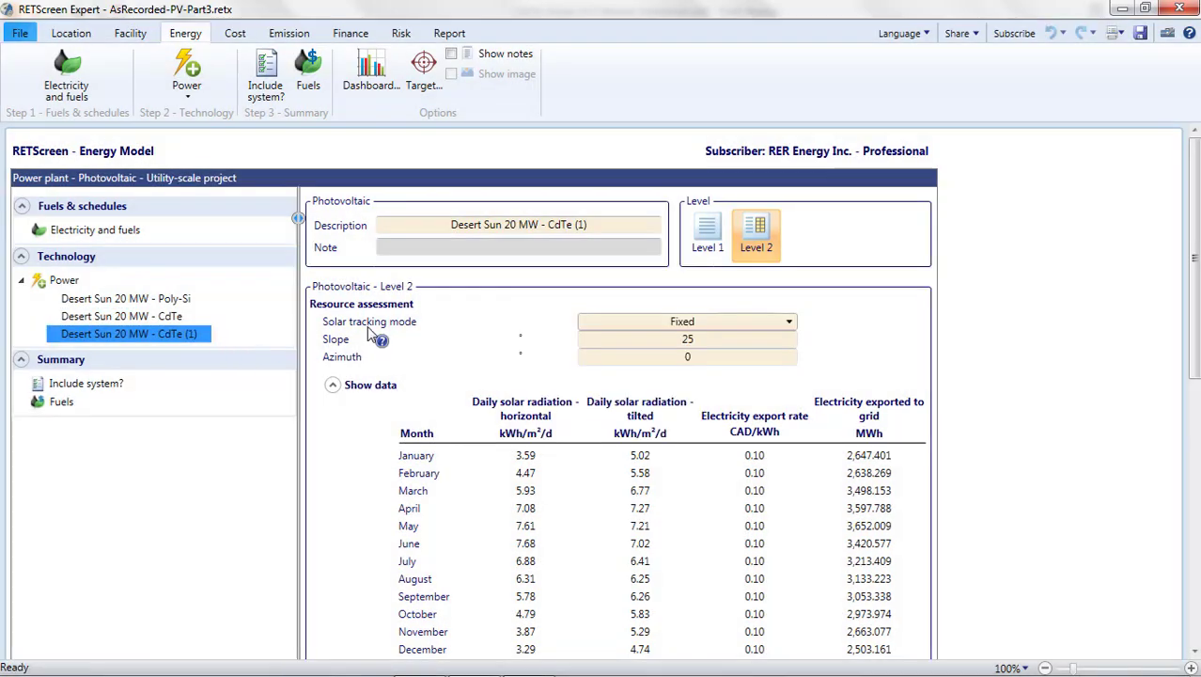
pyautogui.click(587, 226)
pyautogui.press('BackSpace')
pyautogui.press('BackSpace')
pyautogui.press('BackSpace')
pyautogui.press('BackSpace')
pyautogui.press('BackSpace')
pyautogui.press('BackSpace')
pyautogui.press('BackSpace')
pyautogui.press('BackSpace')
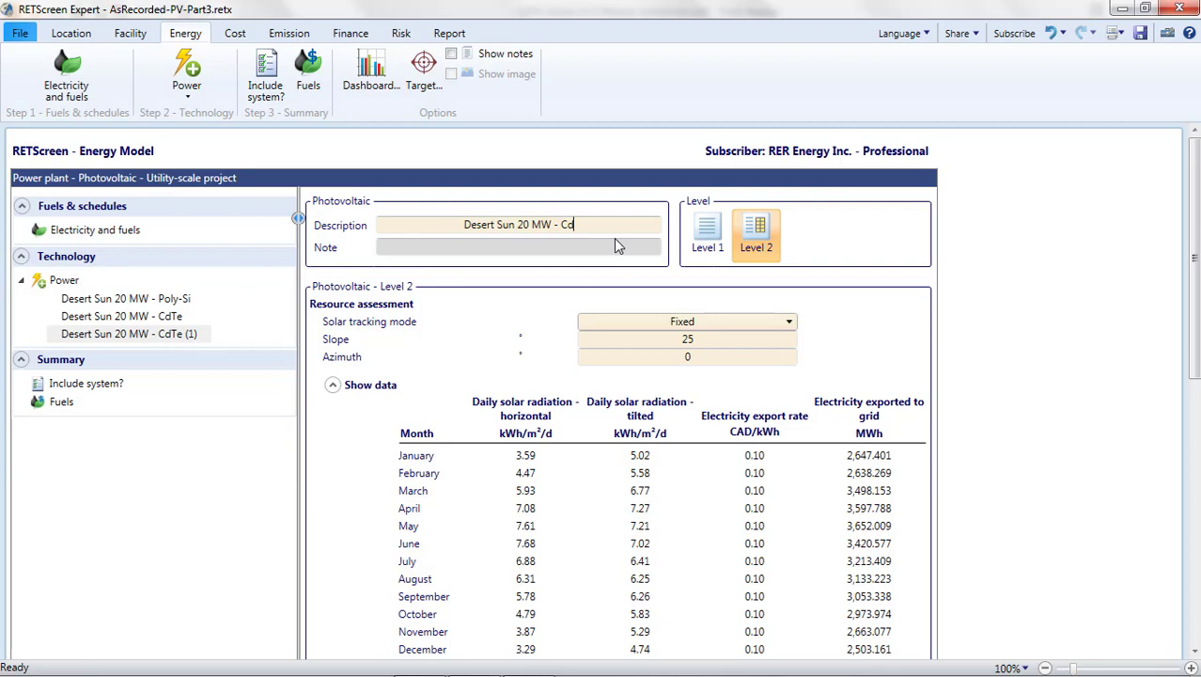
pyautogui.write('IH')
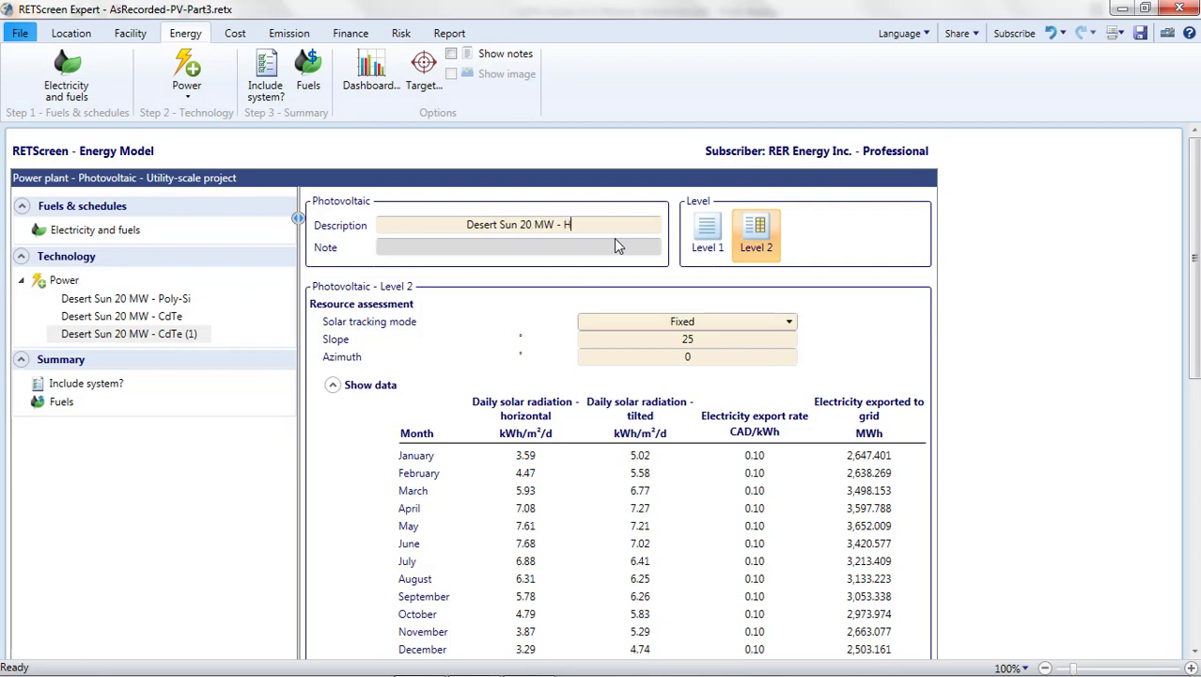
pyautogui.write('igh Eff')
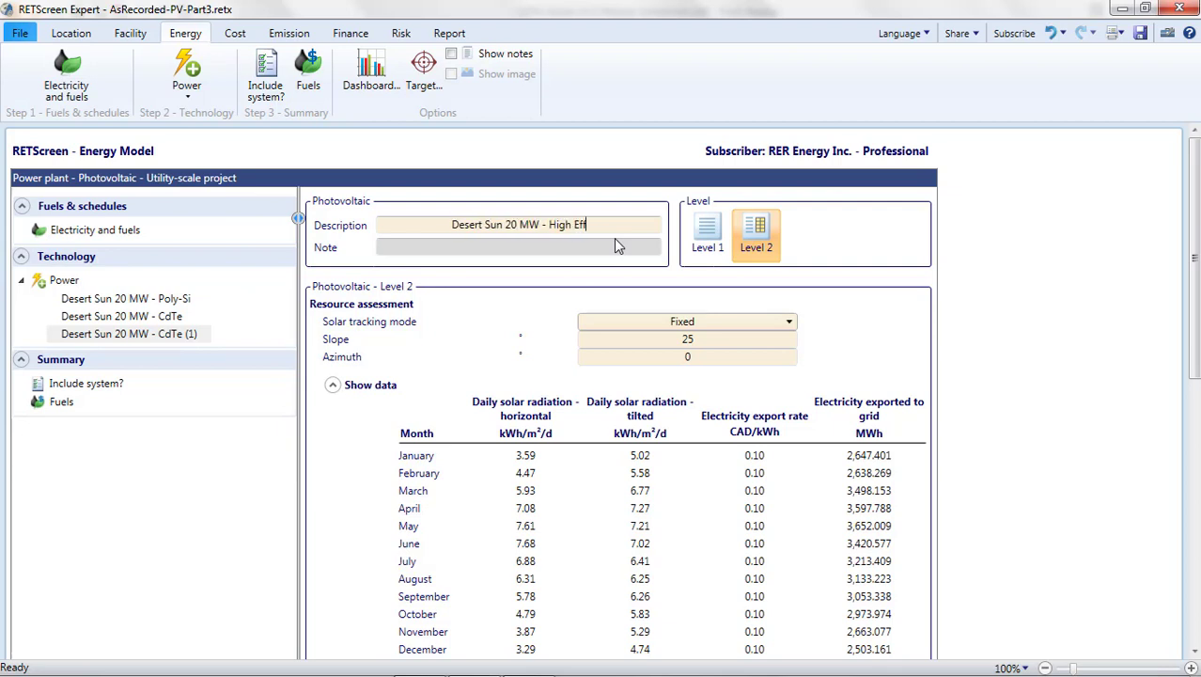
pyautogui.scroll(-6, 583, 310)
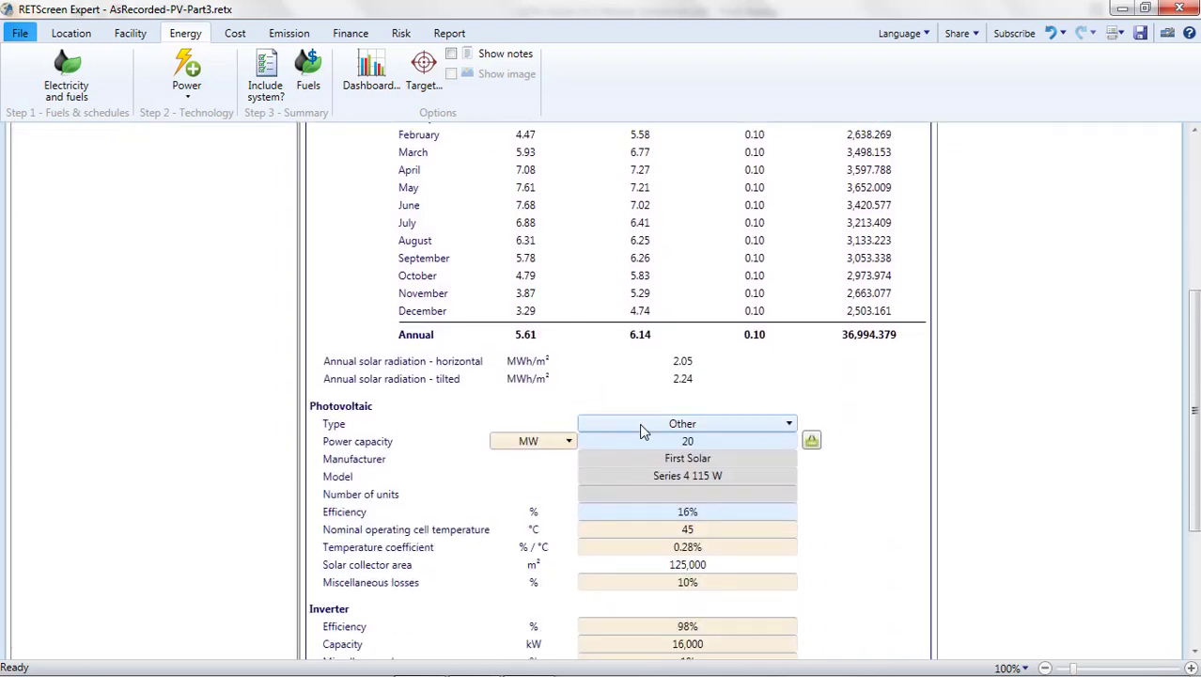
# Make the module mono-Si, manufactured by 'High Eff Module', with the model name cleared.
pyautogui.click(641, 426)
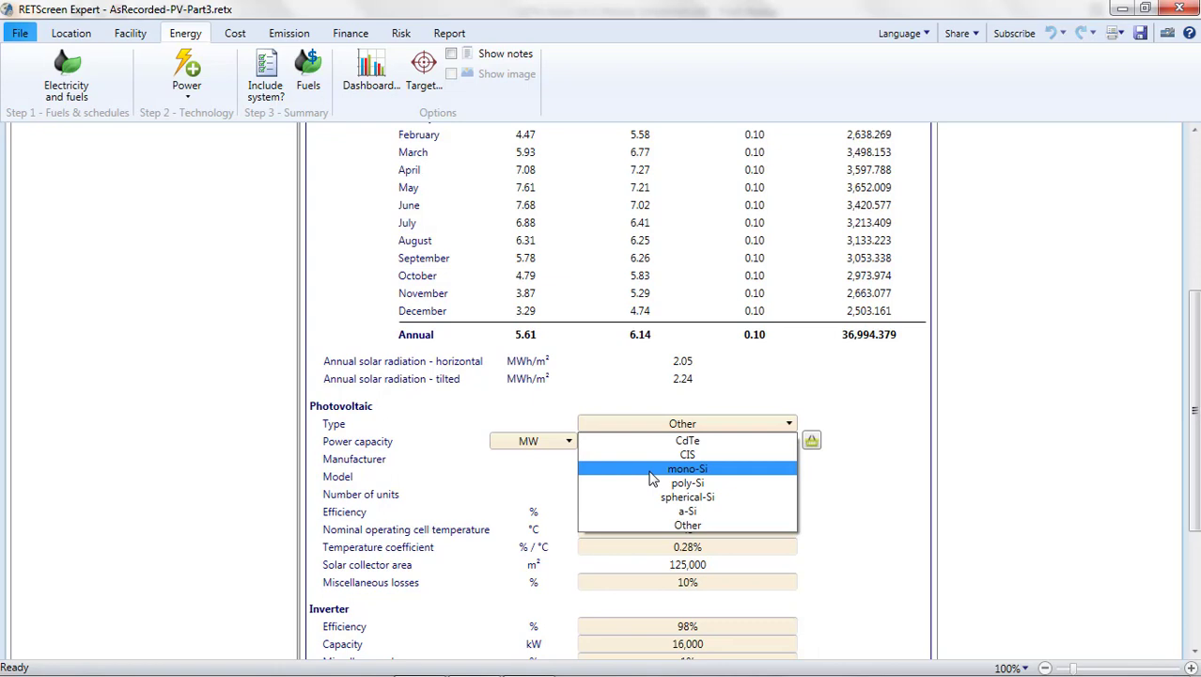
pyautogui.click(649, 471)
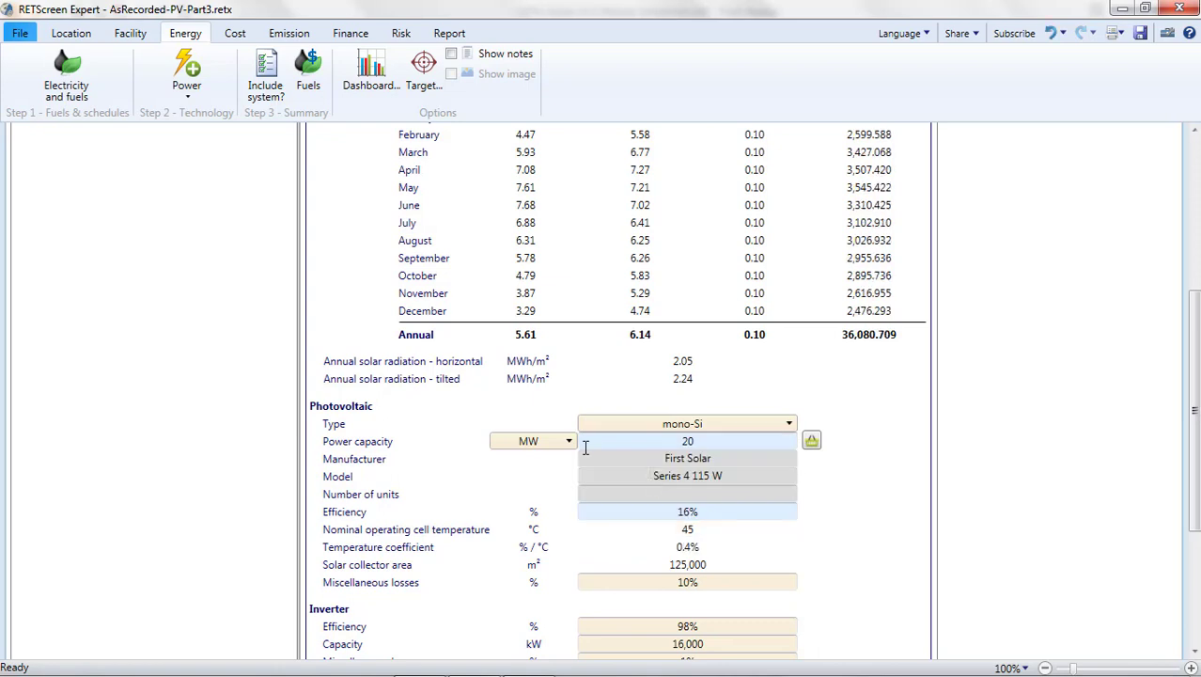
pyautogui.moveTo(720, 461); pyautogui.dragTo(655, 468)
pyautogui.write('High Eff Module')
pyautogui.click(646, 473)
pyautogui.press('Delete')
# Enter a 20% module efficiency.
pyautogui.scroll(-1, 646, 470)
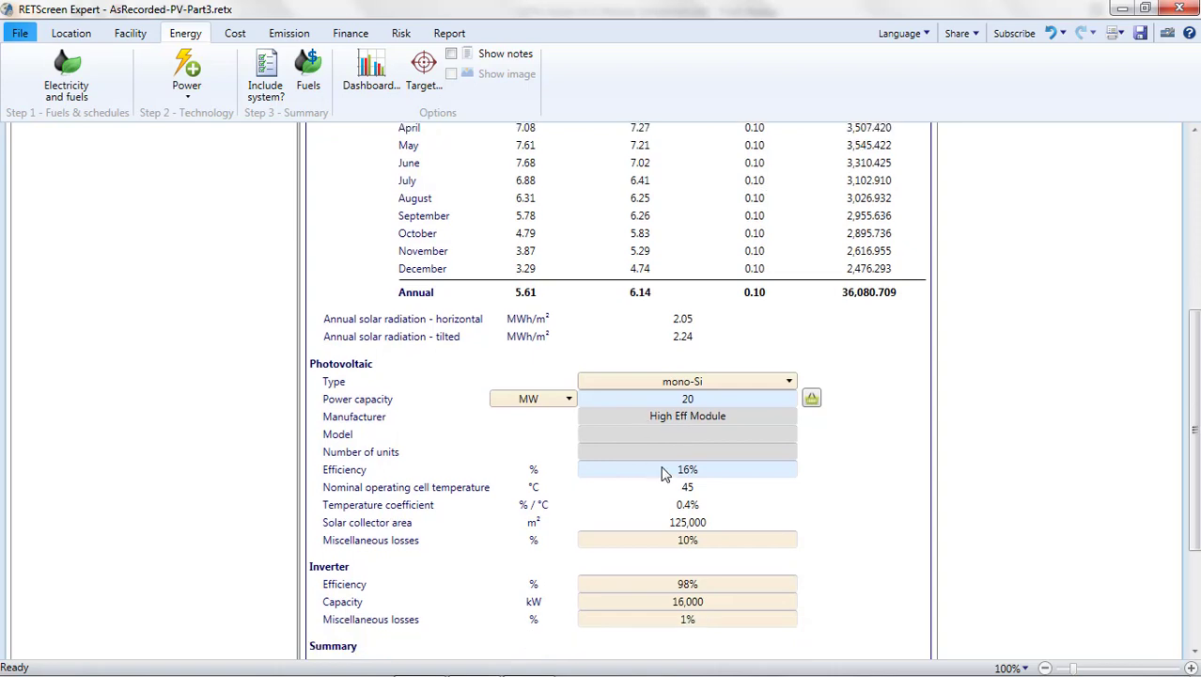
pyautogui.press('Tab')
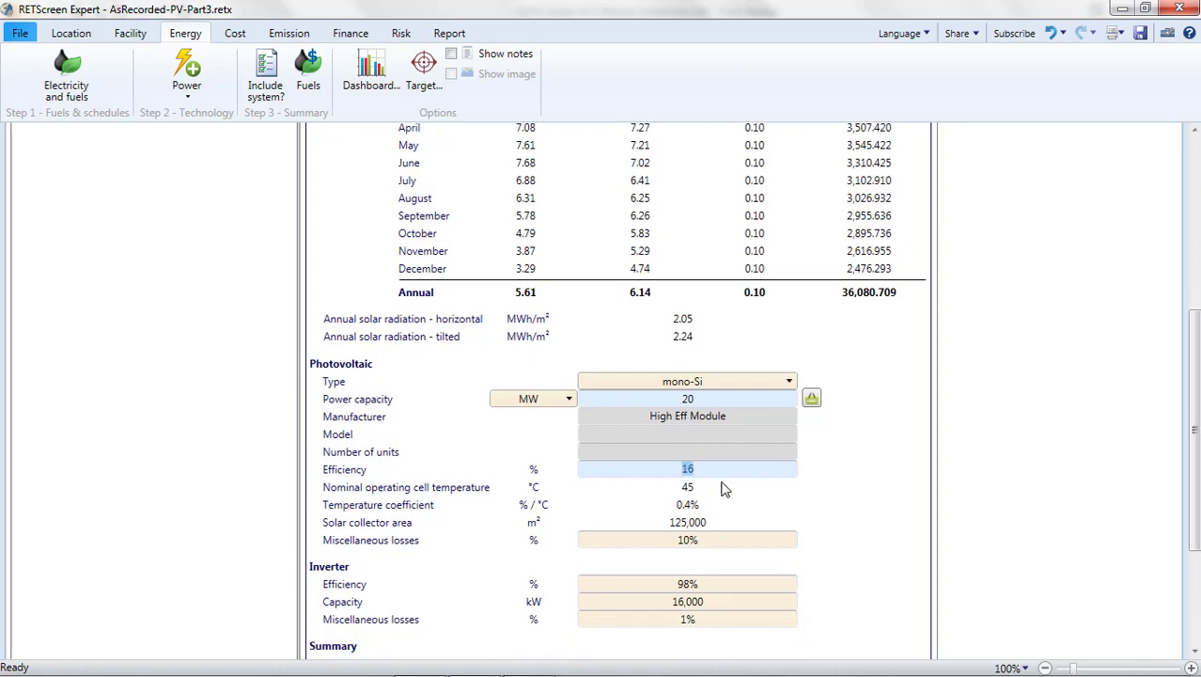
pyautogui.write('20')
pyautogui.click(827, 483)
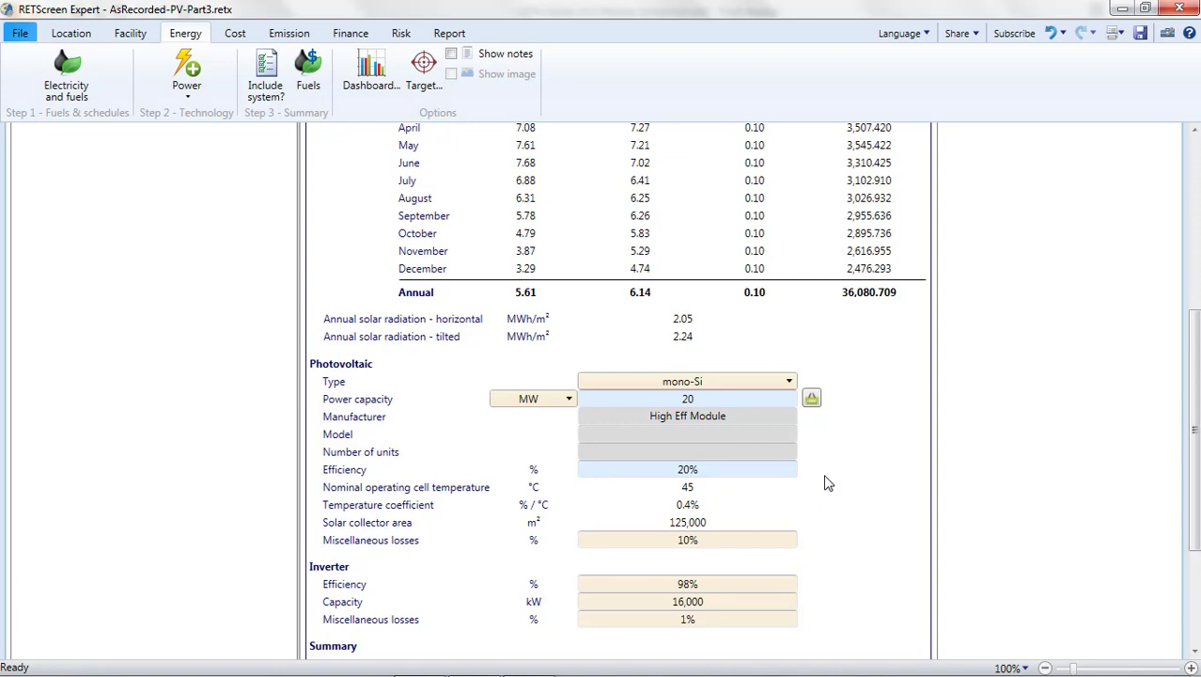
# Try High Eff efficiency at 16%, restore 20%, and check the 100,000 m² collector area.
pyautogui.scroll(-3, 825, 483)
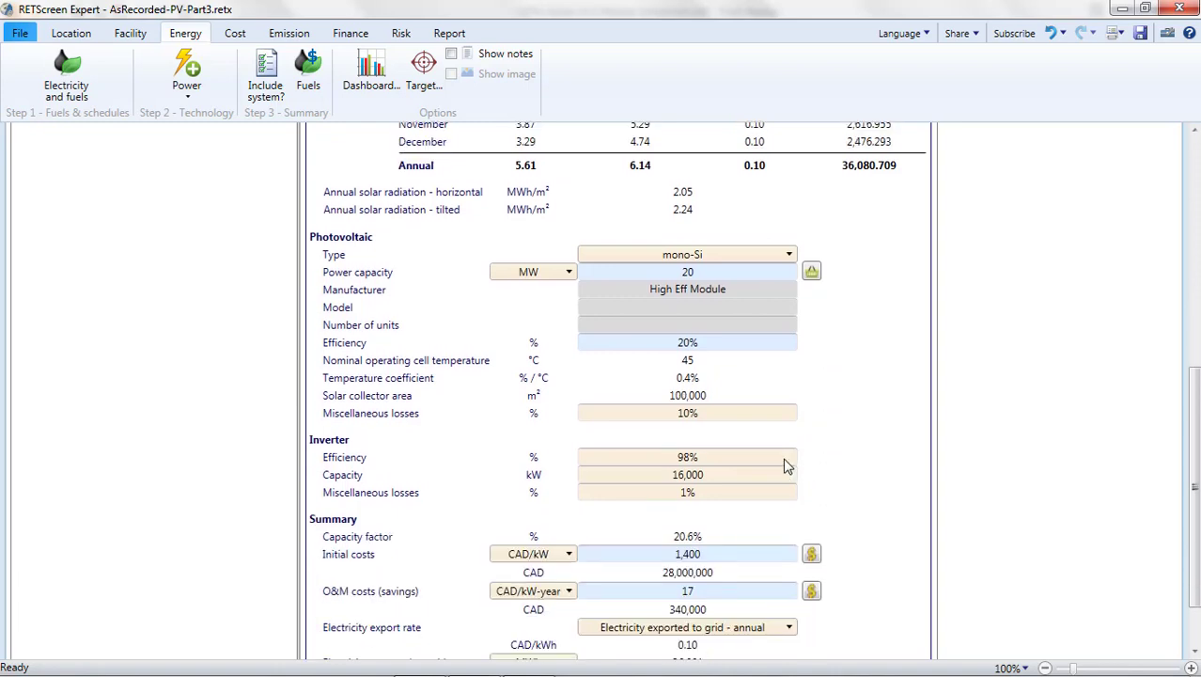
pyautogui.click(689, 343)
pyautogui.write('16')
pyautogui.press('Tab')
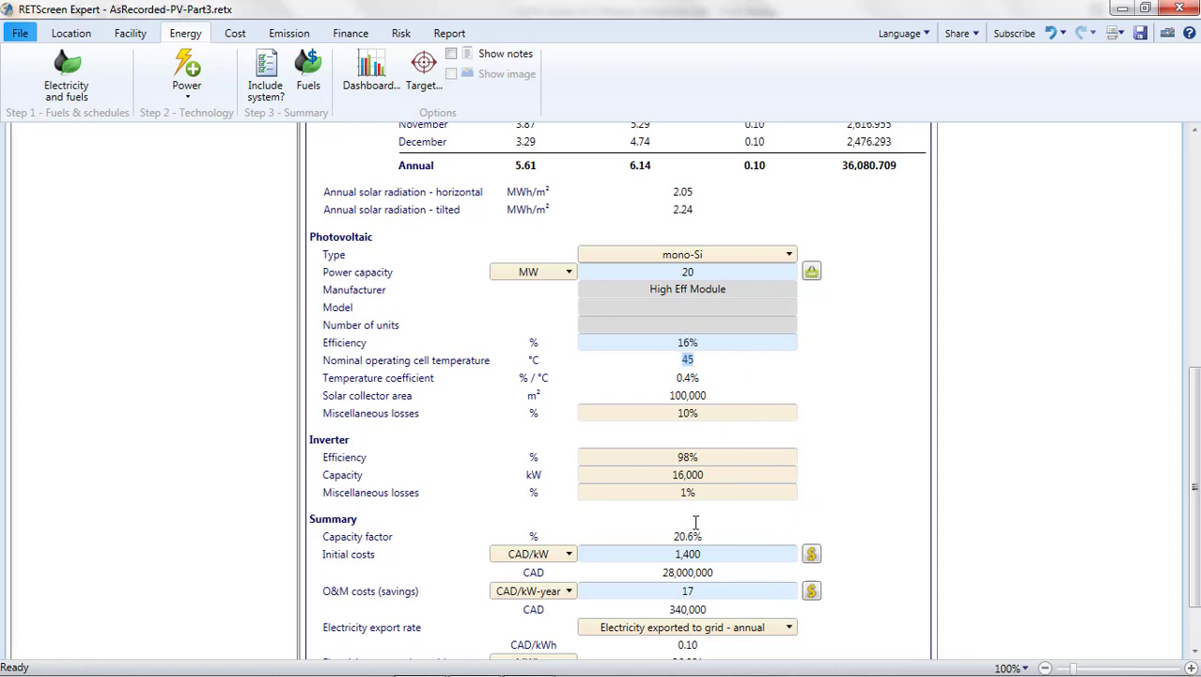
pyautogui.click(696, 537)
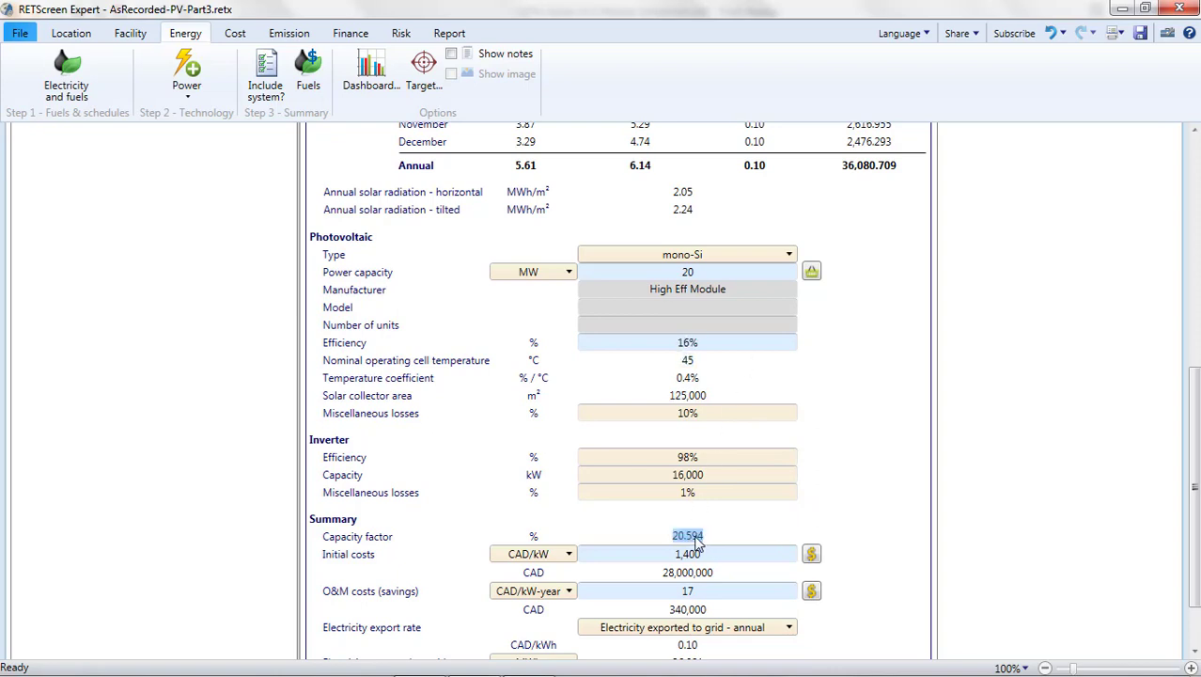
pyautogui.click(695, 344)
pyautogui.write('20')
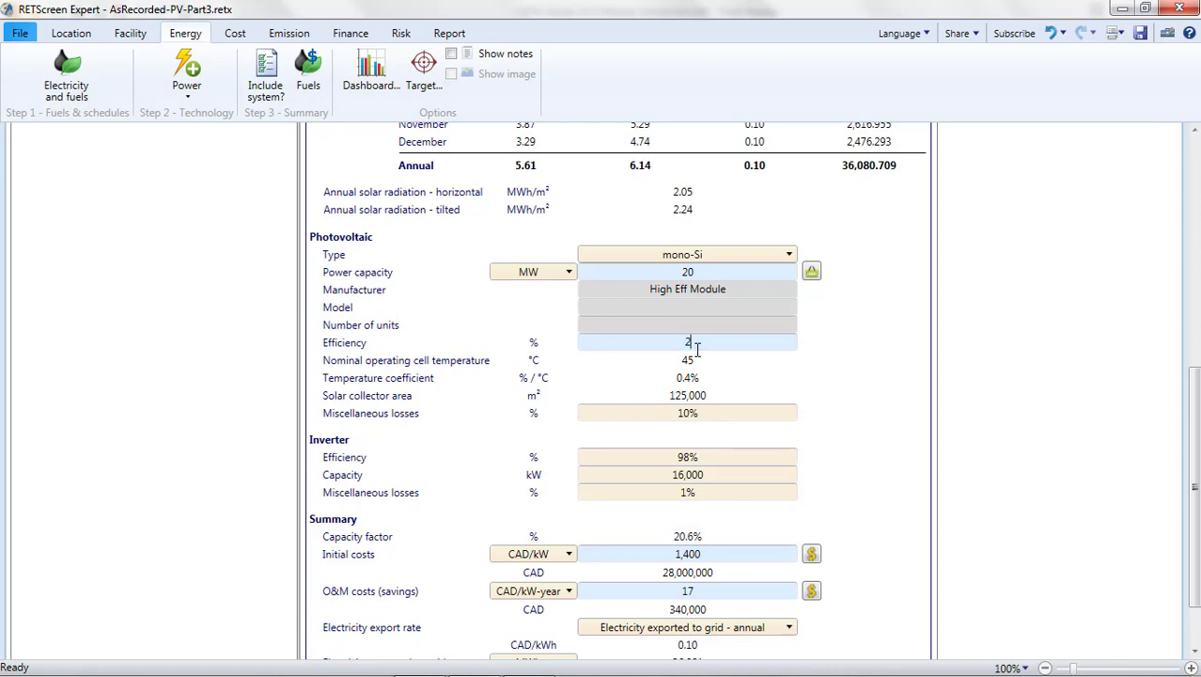
pyautogui.click(716, 536)
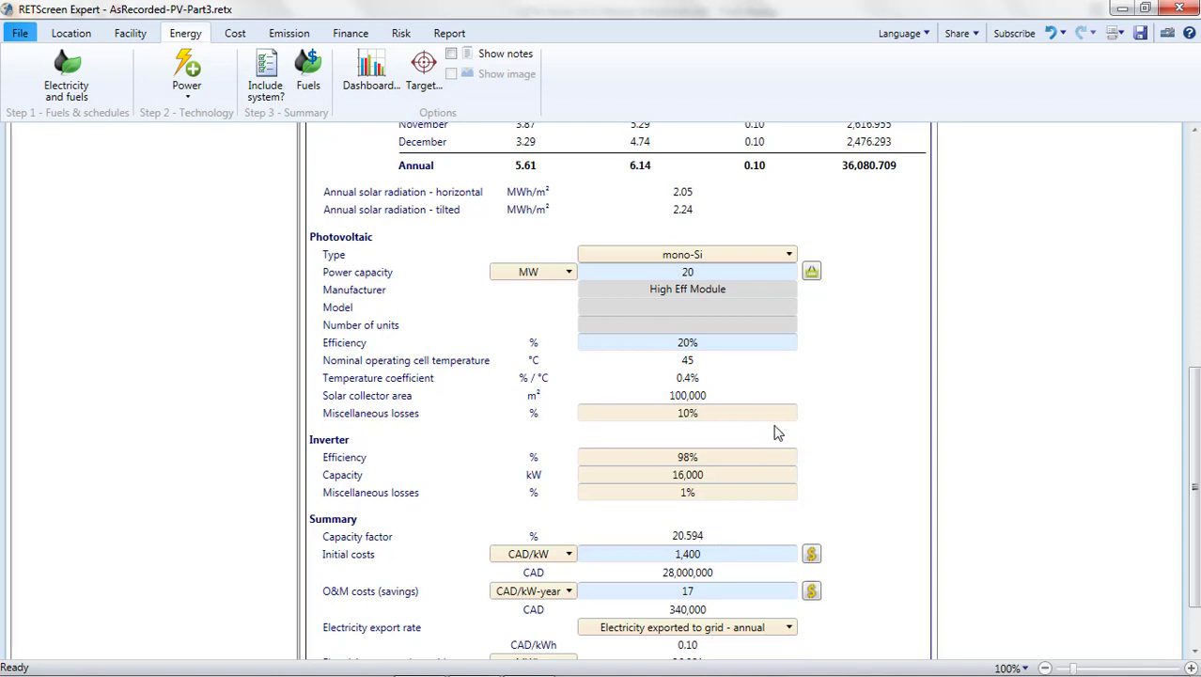
pyautogui.click(729, 393)
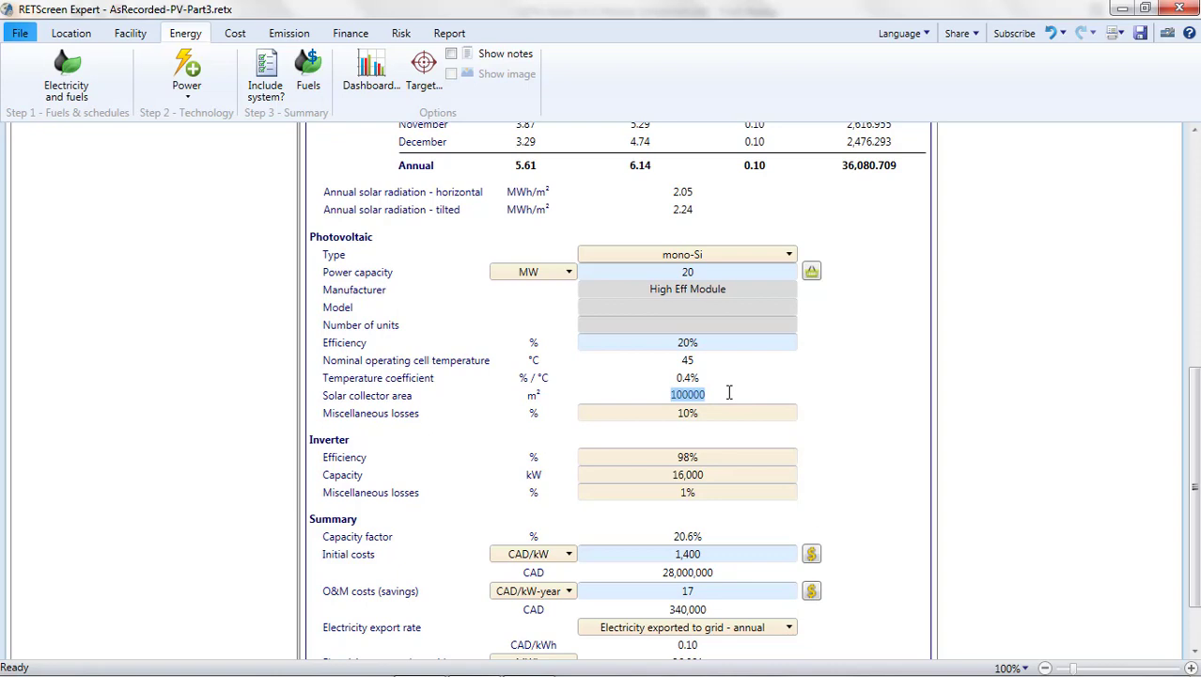
pyautogui.click(815, 399)
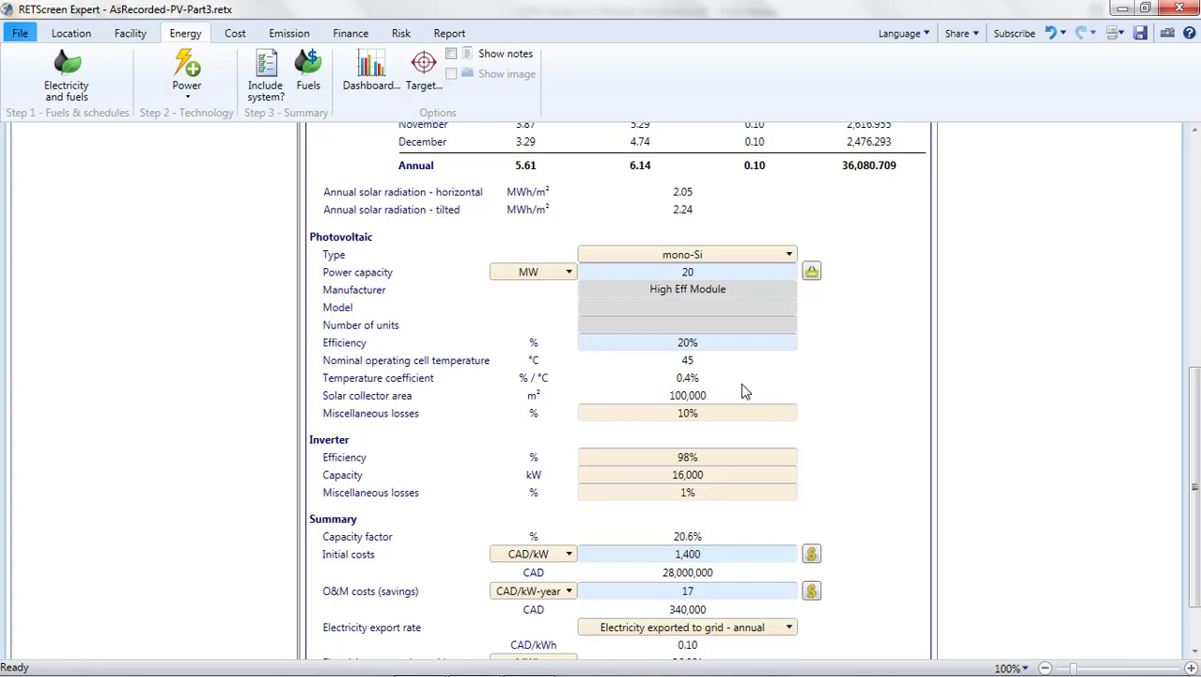
# Switch to the Poly-Si project and check its 123,762 m² solar collector area.
pyautogui.scroll(6, 743, 391)
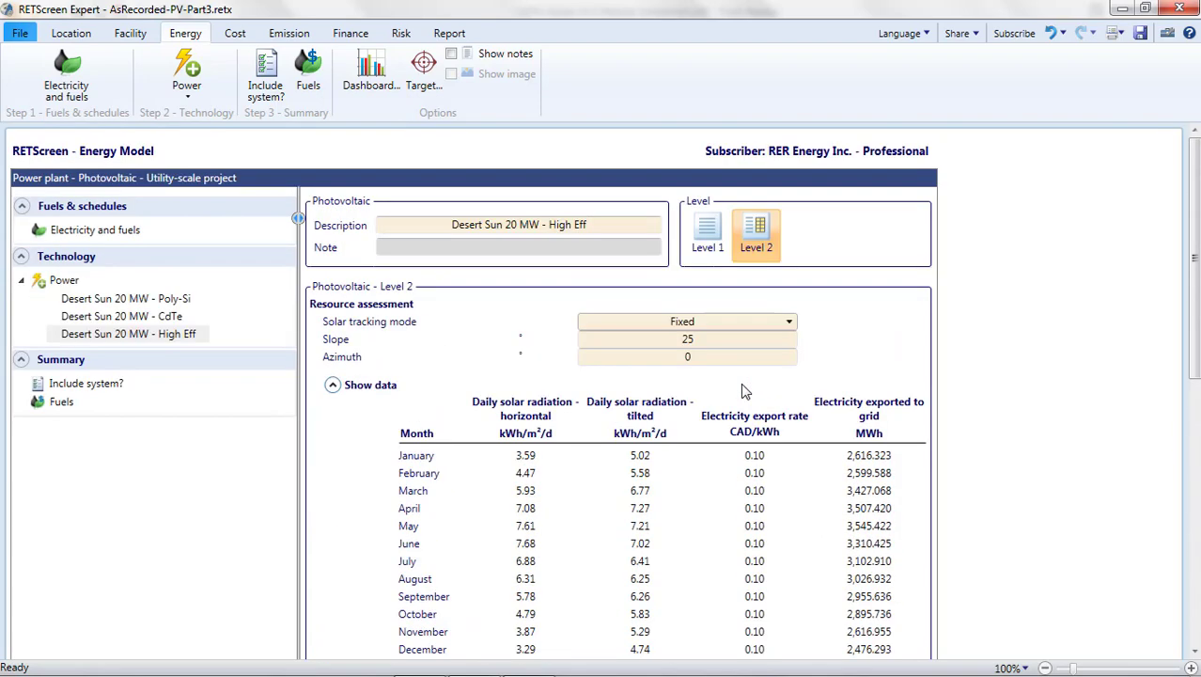
pyautogui.click(170, 299)
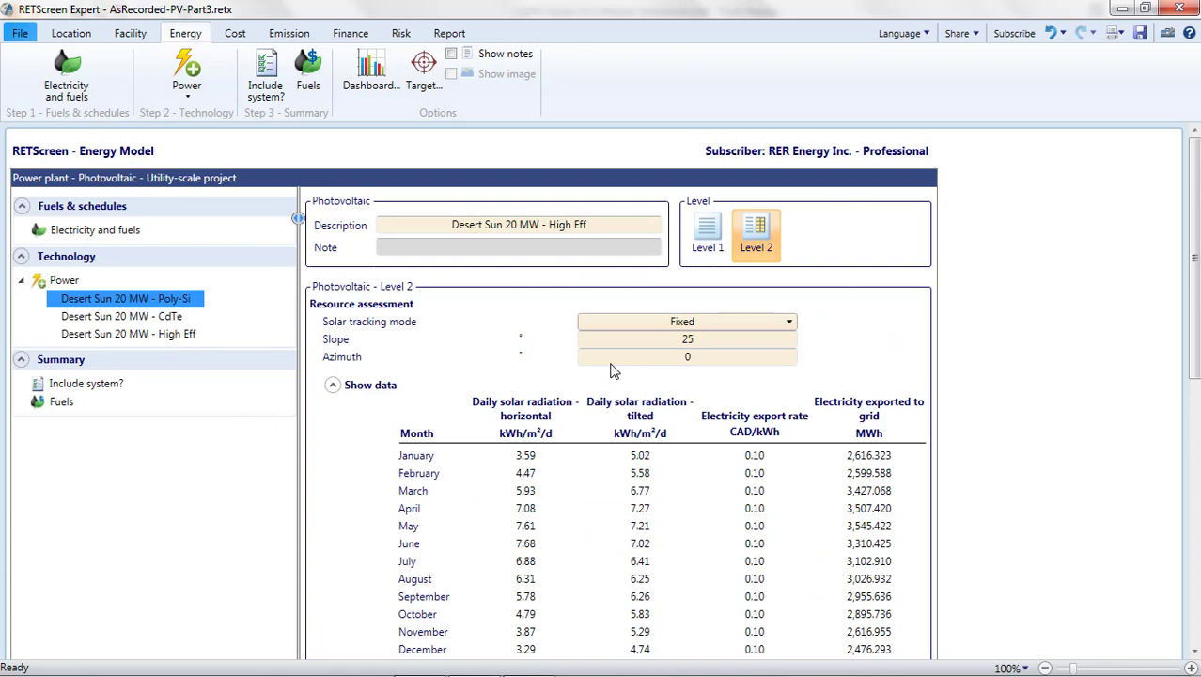
pyautogui.scroll(-5, 611, 371)
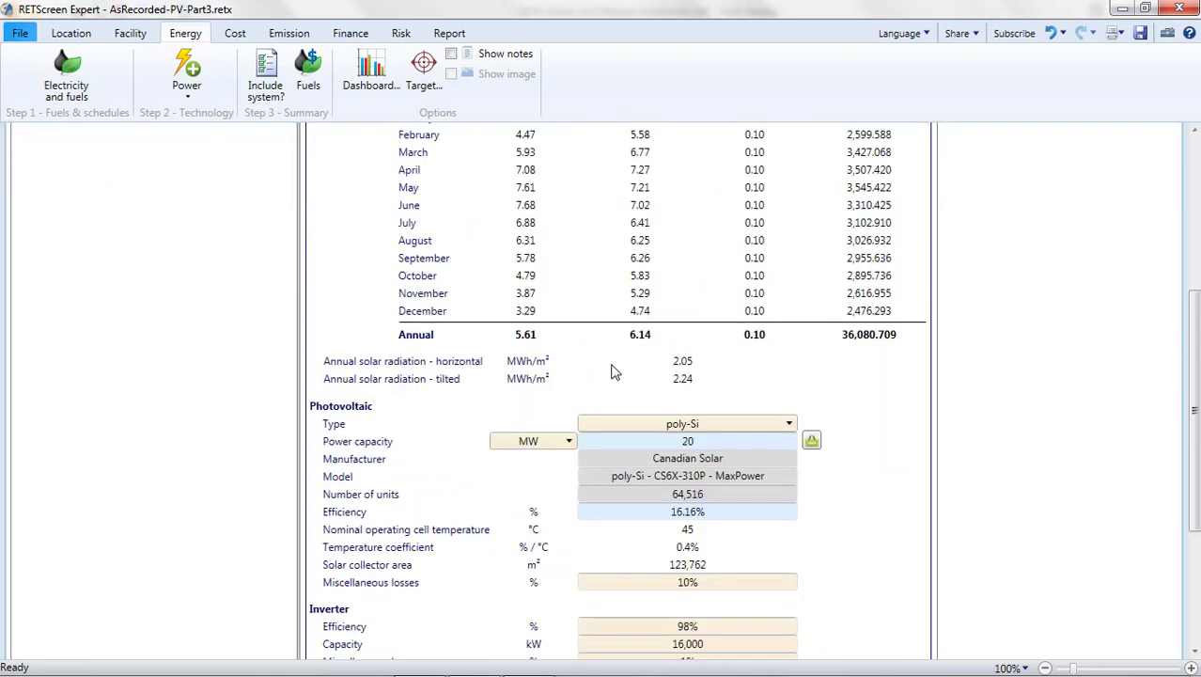
pyautogui.scroll(-2, 611, 371)
pyautogui.click(705, 479)
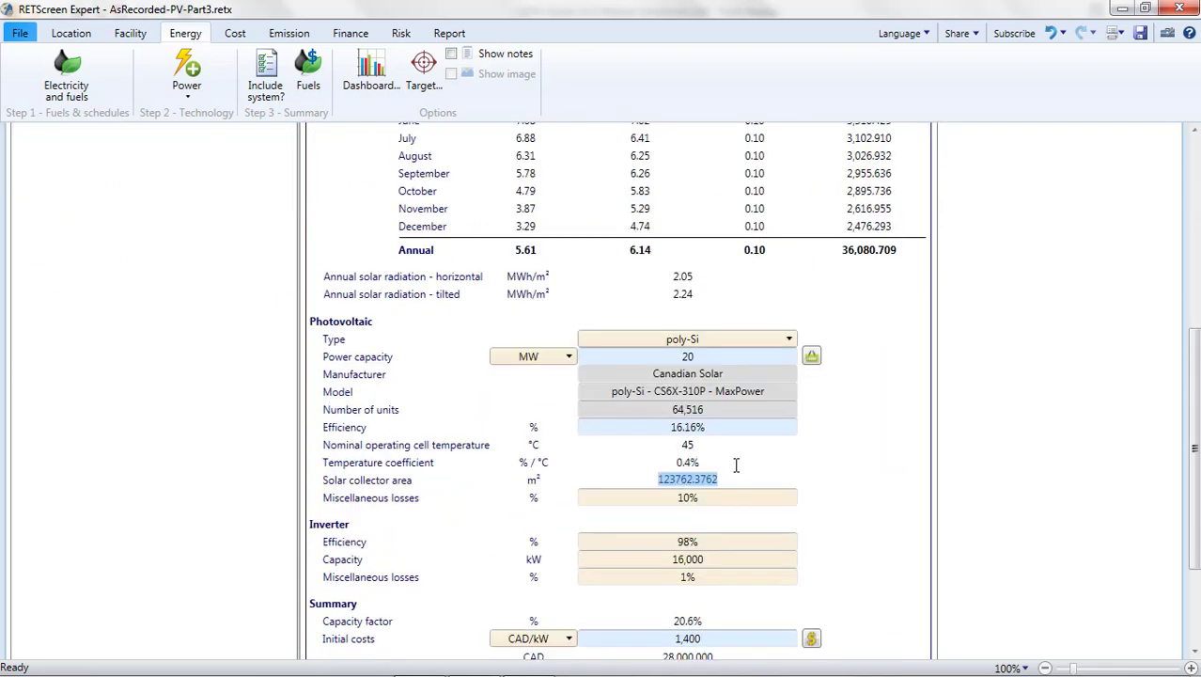
# Go back to the High Eff project and check its 100,000 m² solar collector area.
pyautogui.click(736, 465)
pyautogui.scroll(8, 371, 329)
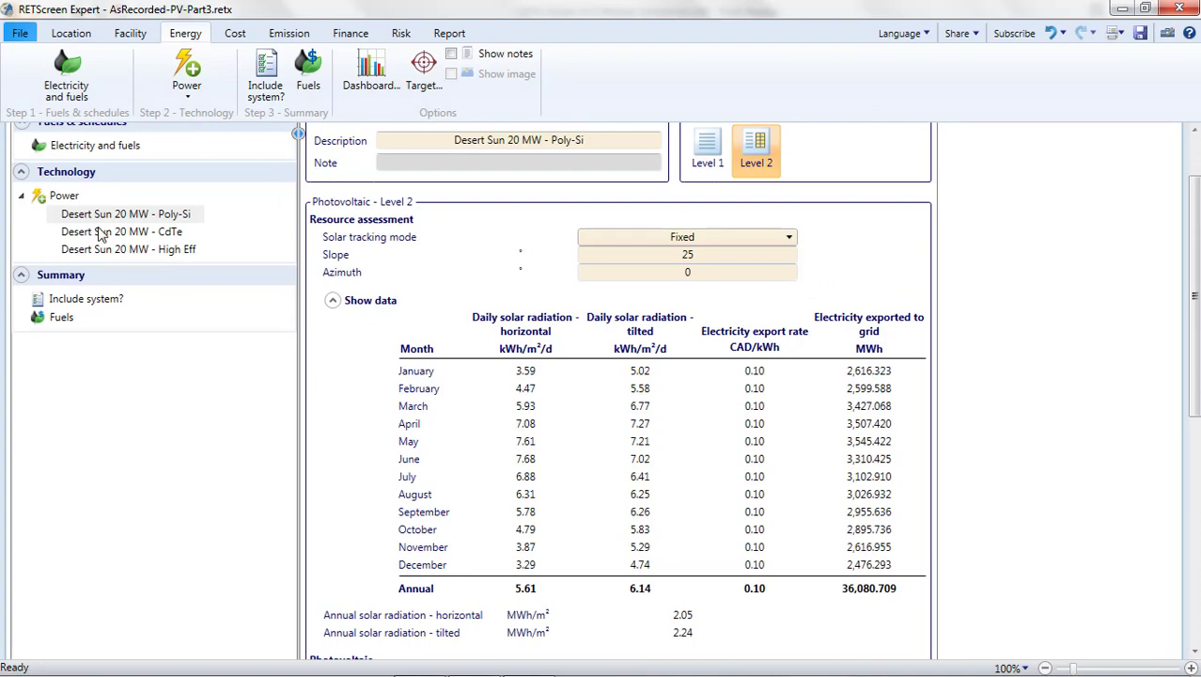
pyautogui.click(109, 251)
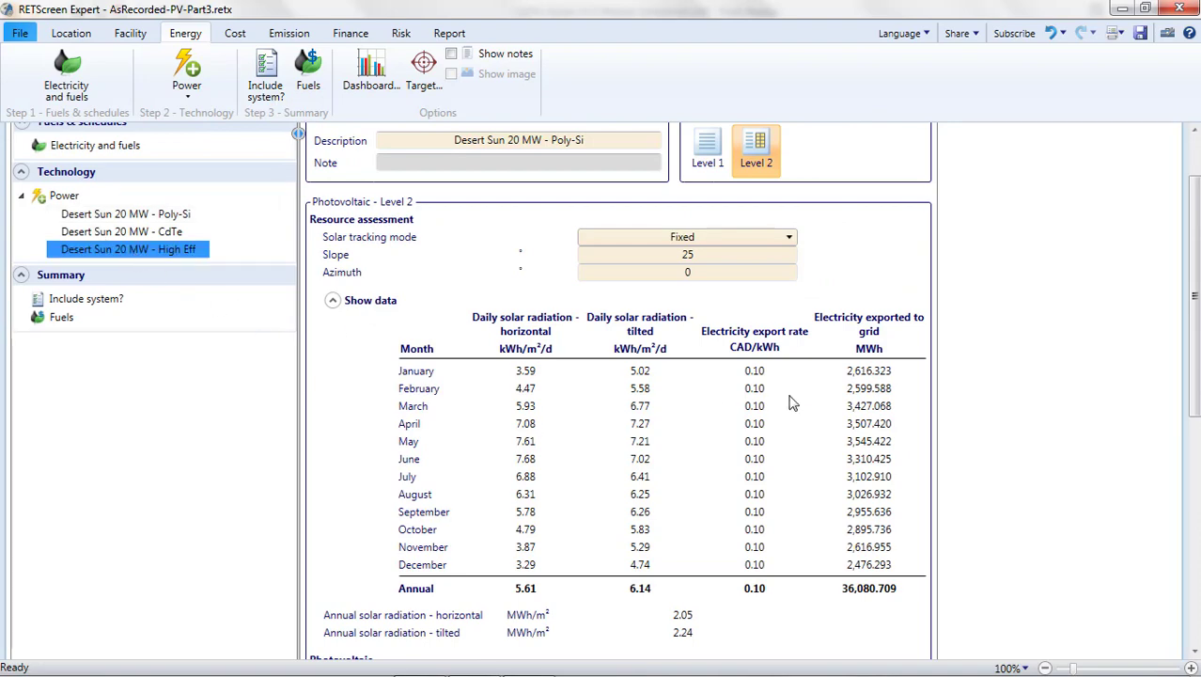
pyautogui.scroll(-10, 790, 402)
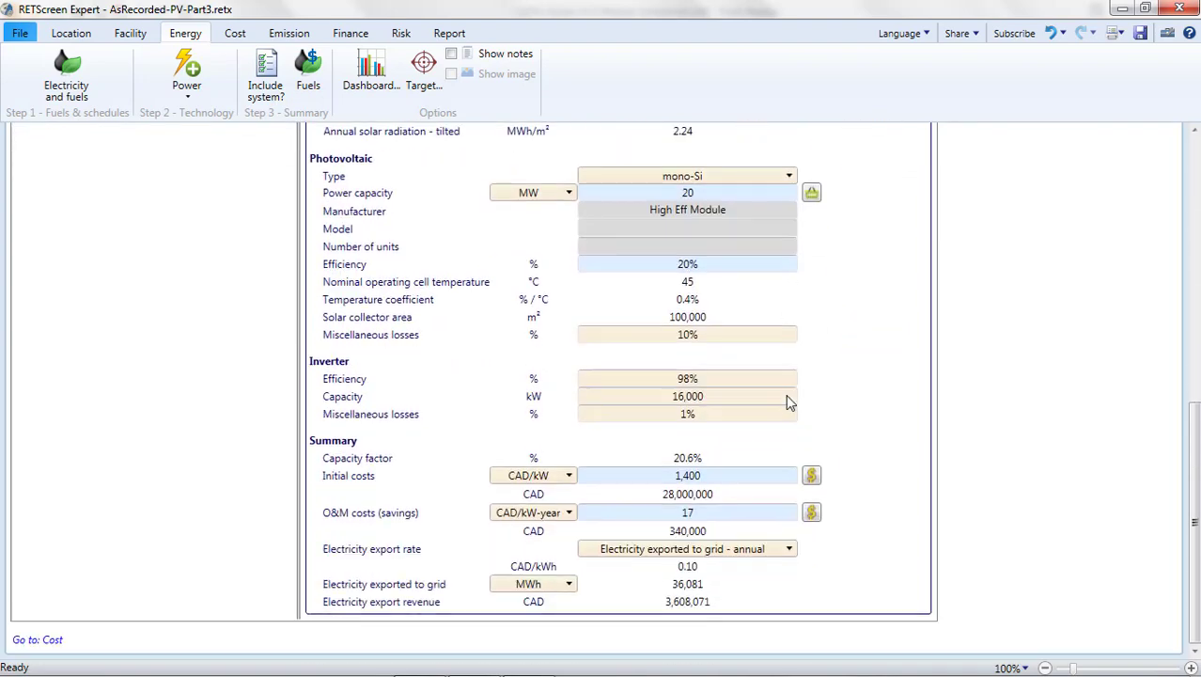
pyautogui.click(718, 318)
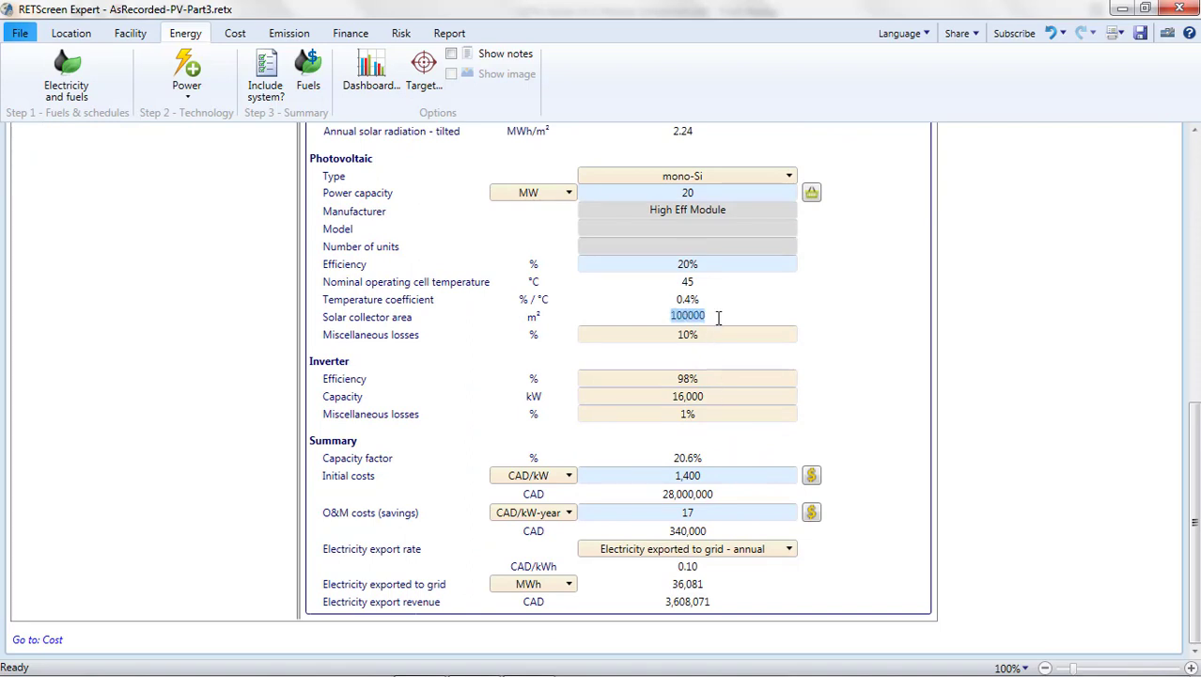
pyautogui.click(845, 344)
# Enter 1,360 CAD/kW initial costs (27,200,000 CAD total) and 15.30 CAD/kW-year O&M.
pyautogui.click(738, 479)
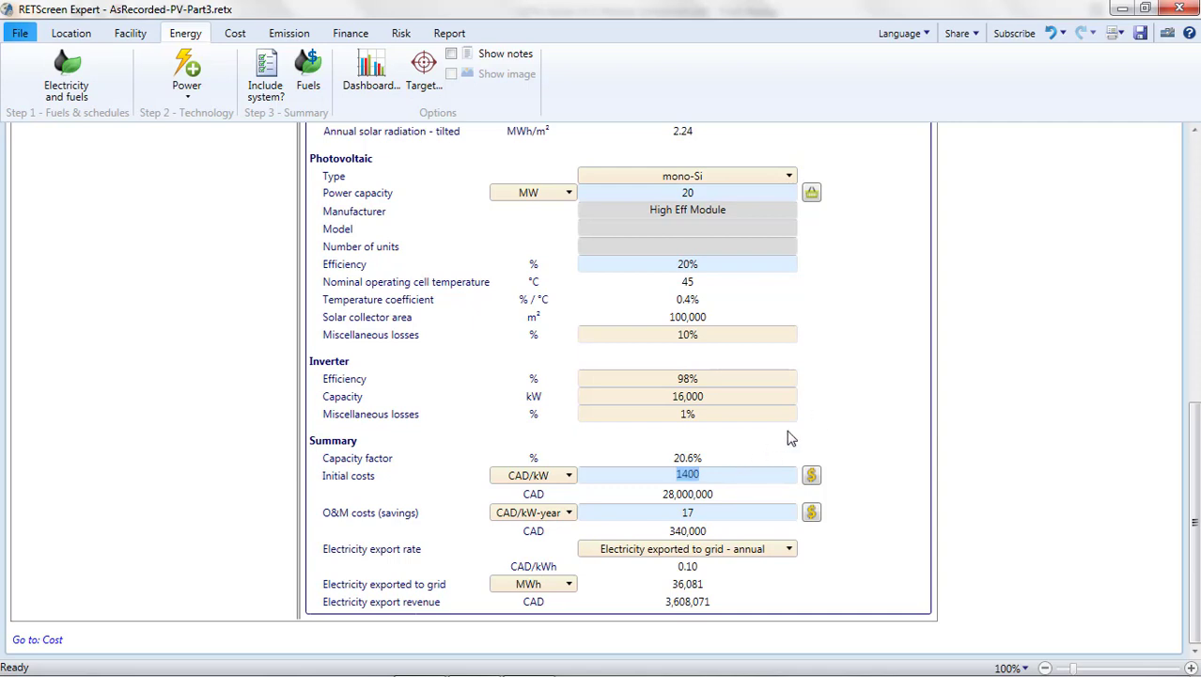
pyautogui.write('1360')
pyautogui.click(726, 512)
pyautogui.write('15.30')
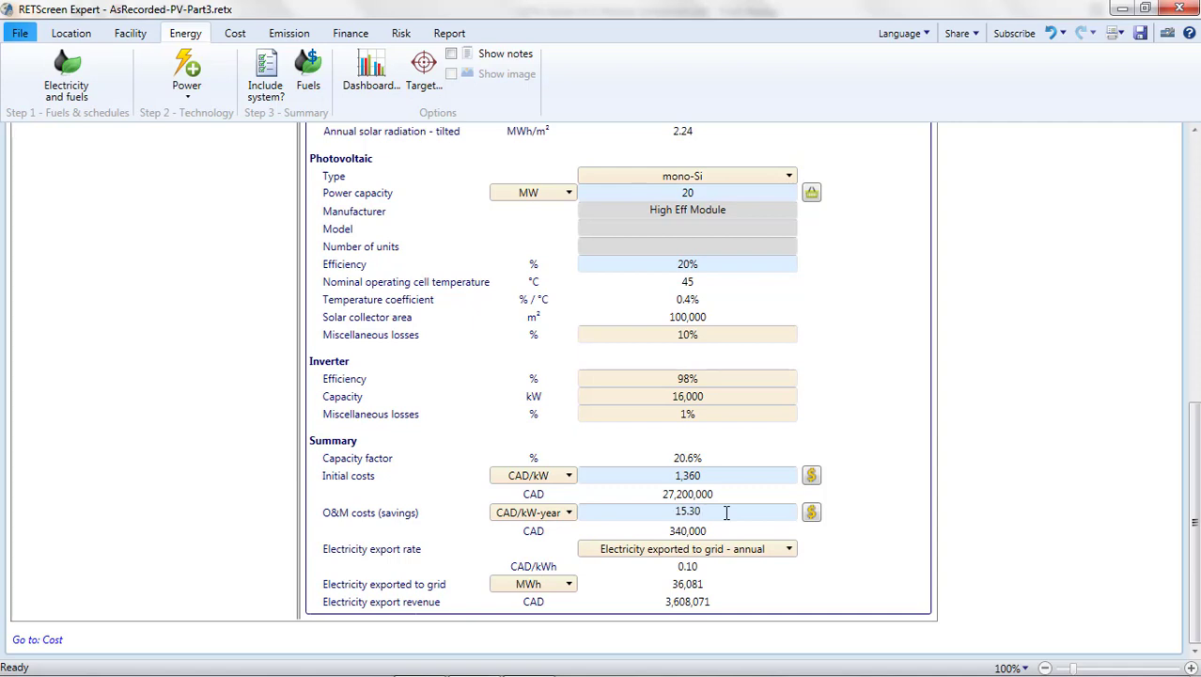
pyautogui.press('Return')
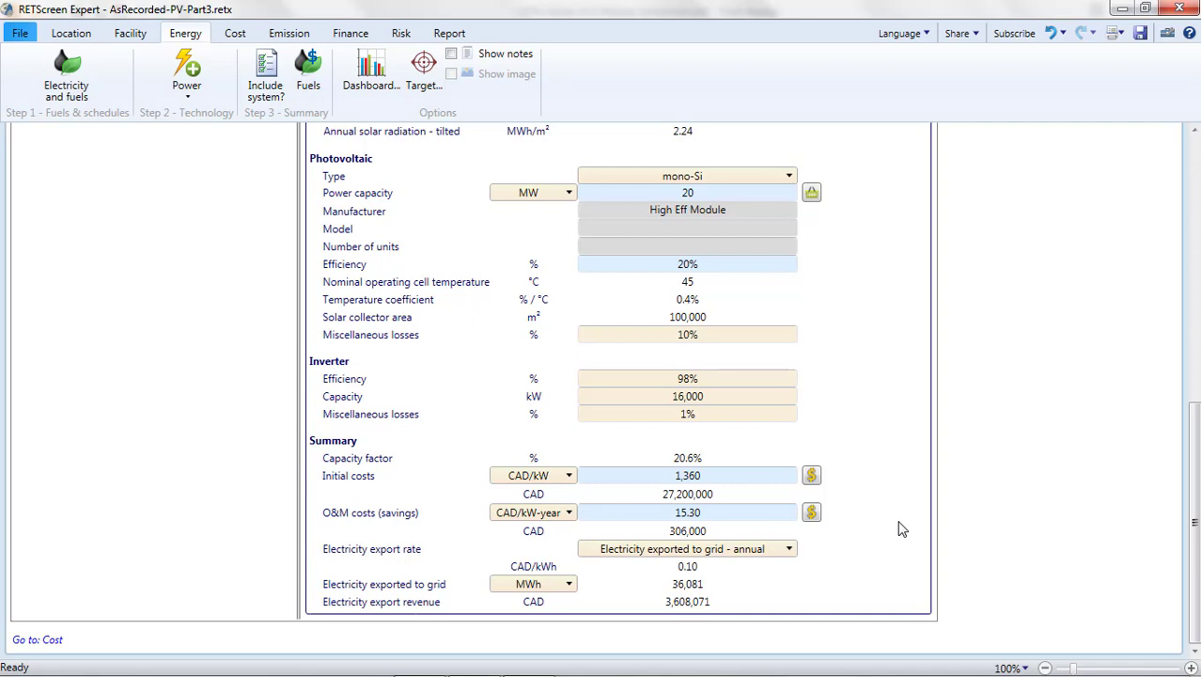
# Show the Include system? Power summary listing Poly-Si, CdTe and High Eff, totalling 60,000 kW.
pyautogui.scroll(3, 900, 529)
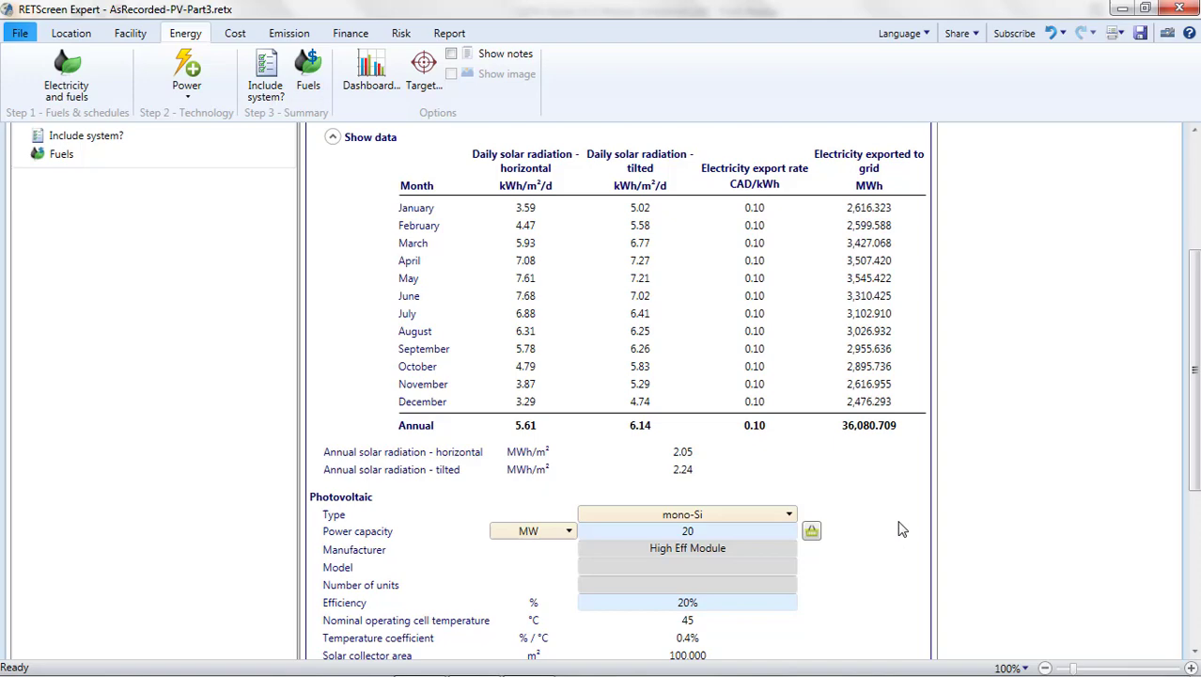
pyautogui.scroll(5, 901, 530)
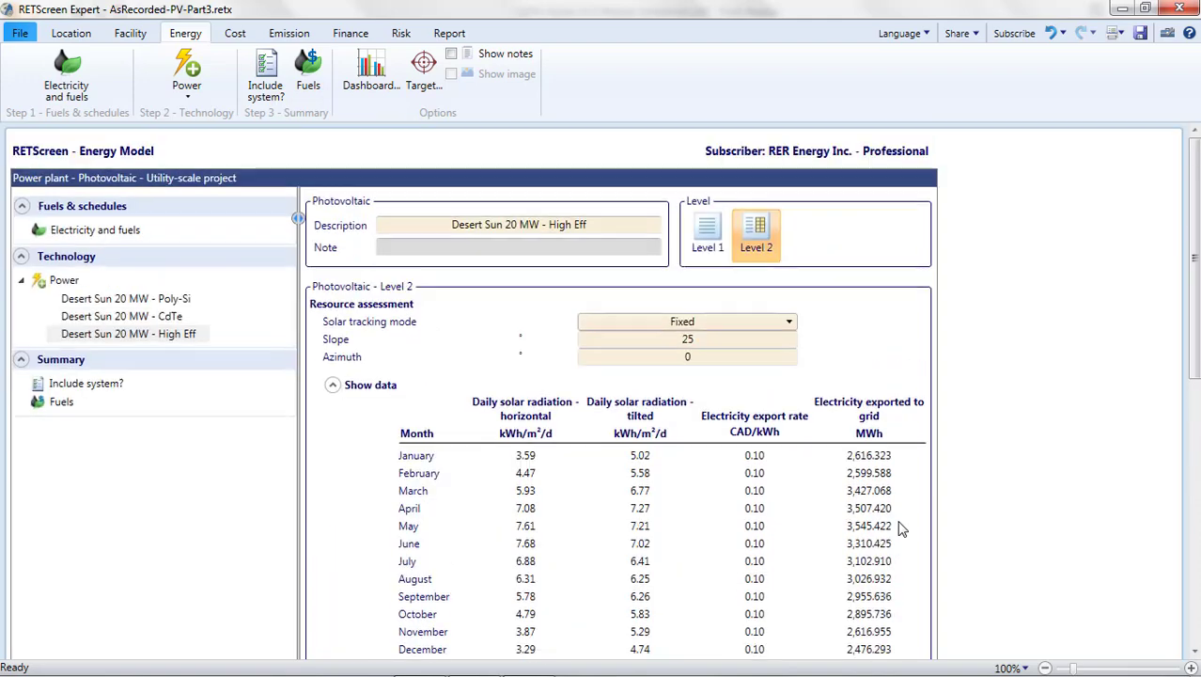
pyautogui.click(103, 394)
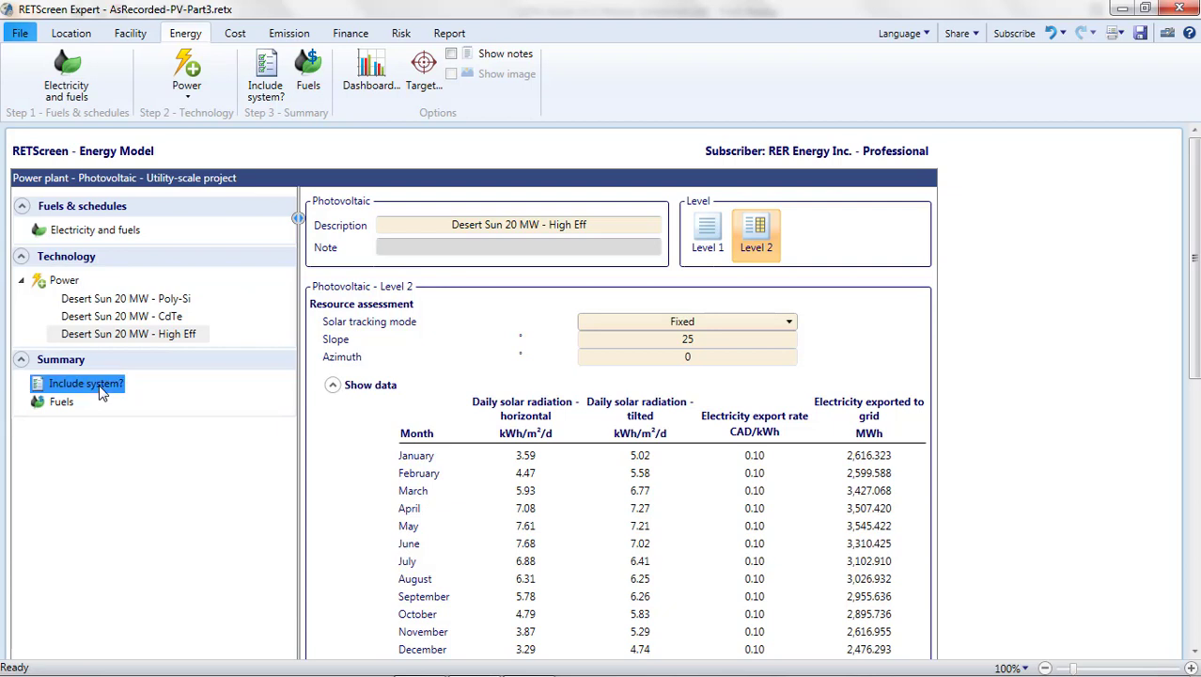
pyautogui.click(64, 281)
pyautogui.click(64, 281)
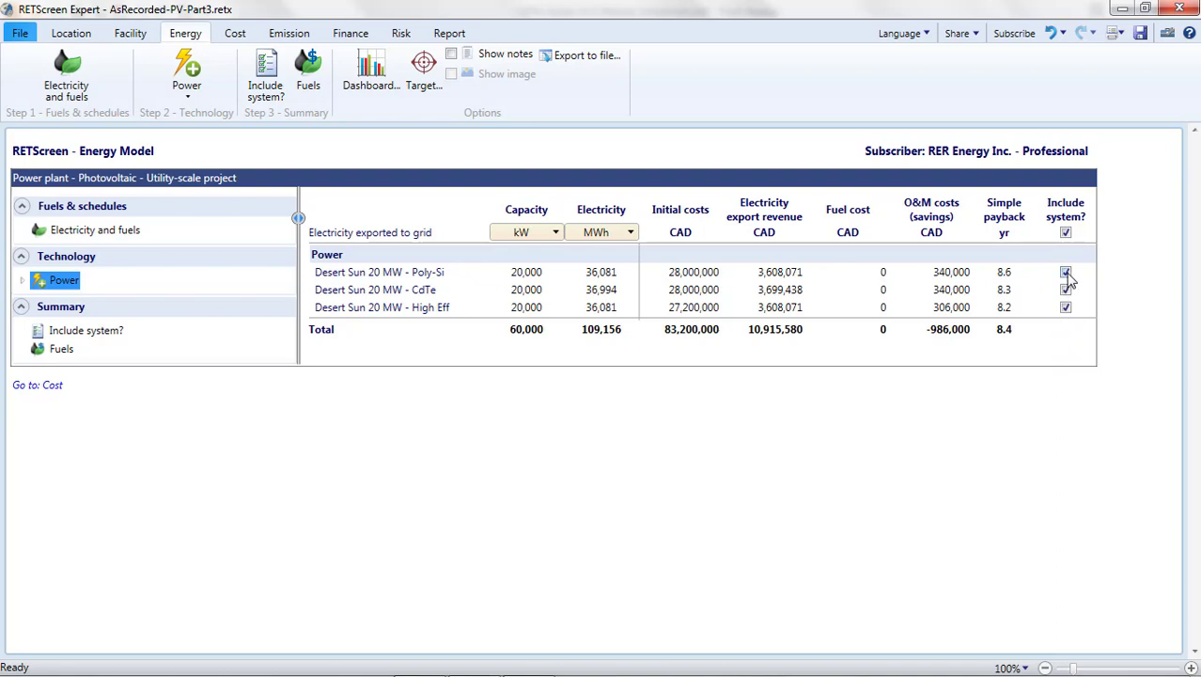
# Exclude CdTe and review High Eff costs and finances: 21.4% equity IRR, 8.2-year payback.
pyautogui.click(1067, 289)
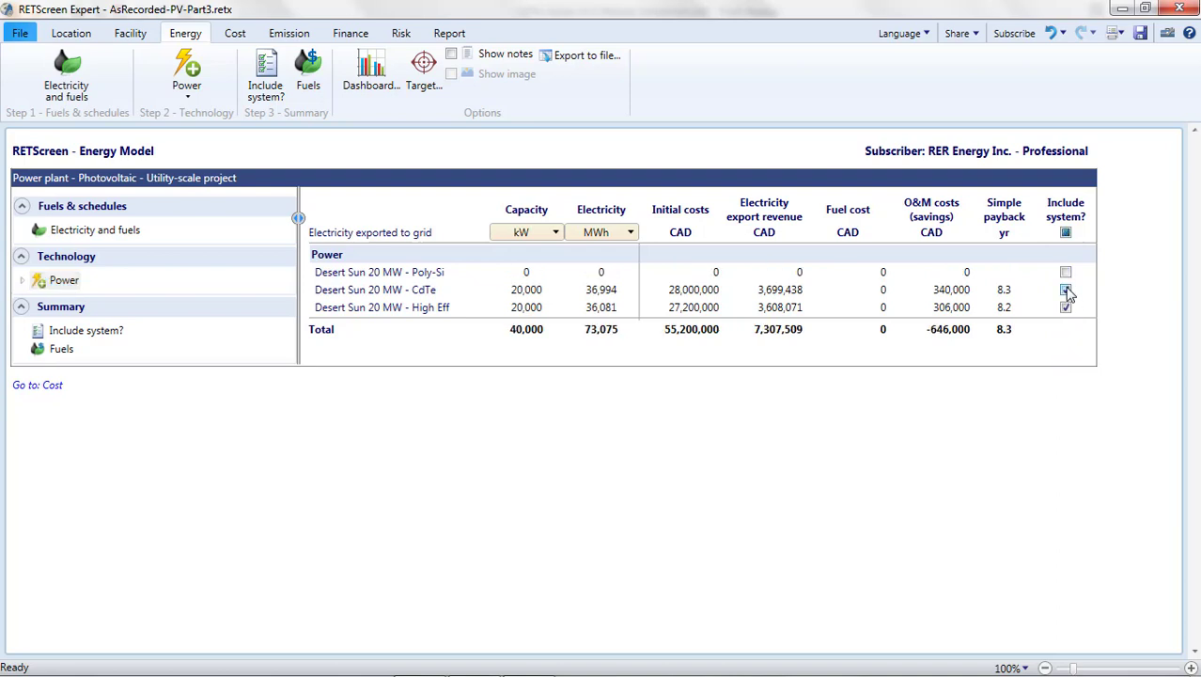
pyautogui.click(1067, 291)
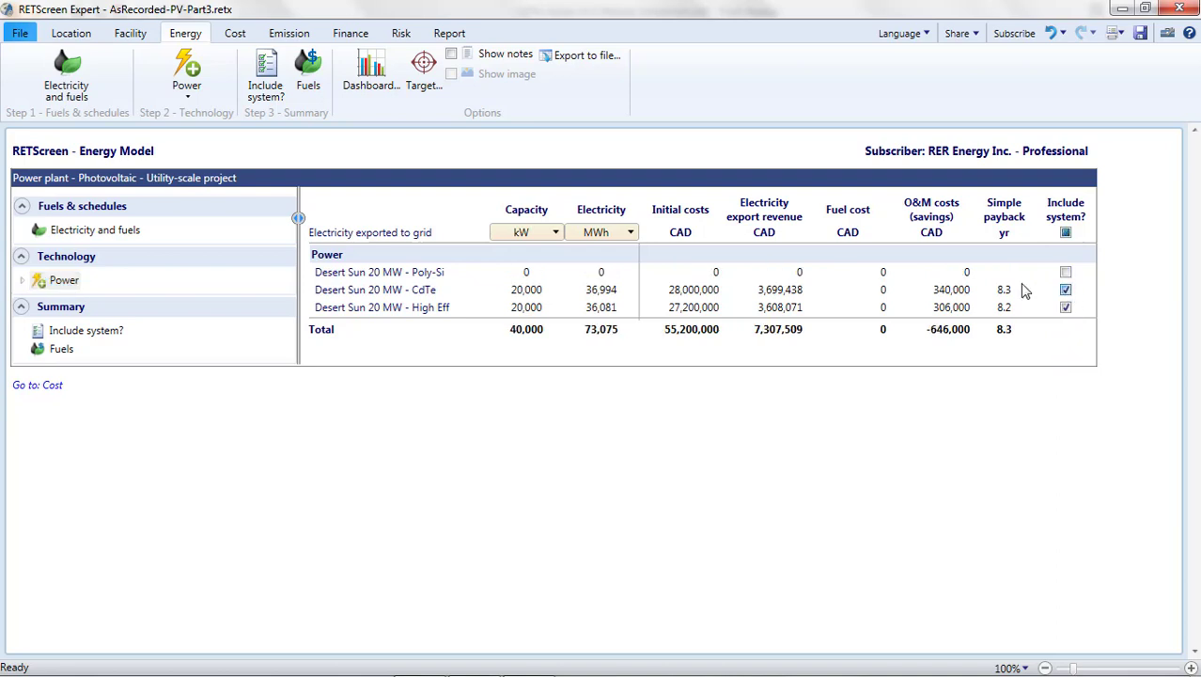
pyautogui.click(237, 36)
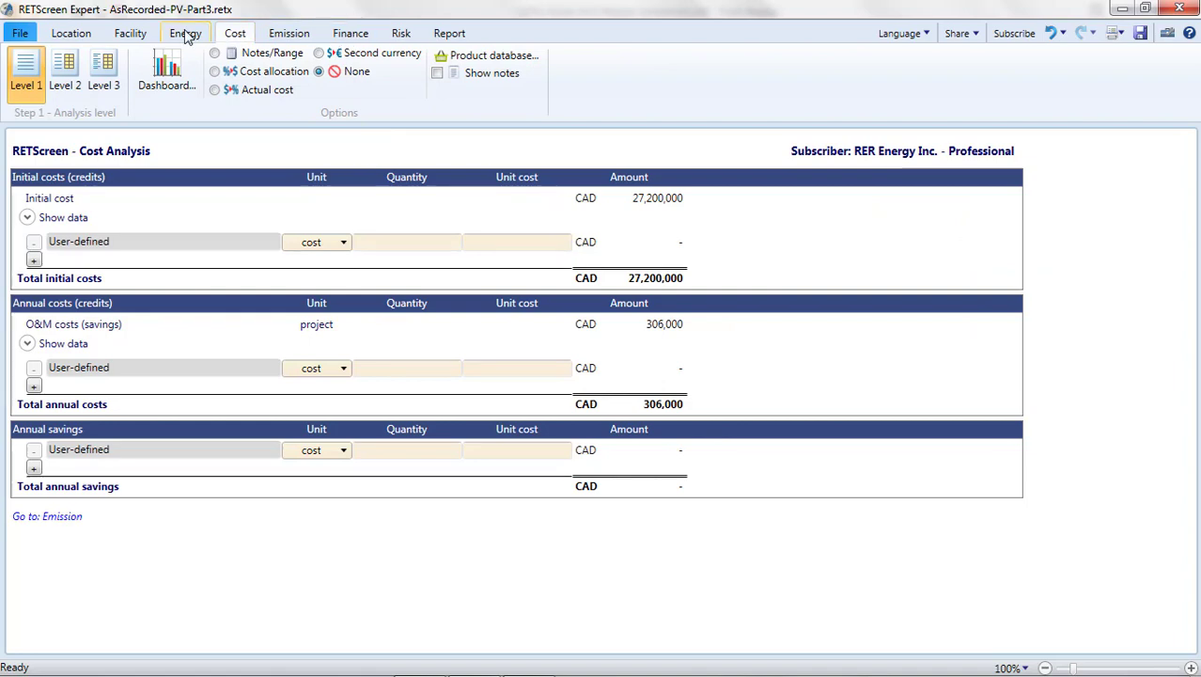
pyautogui.click(344, 35)
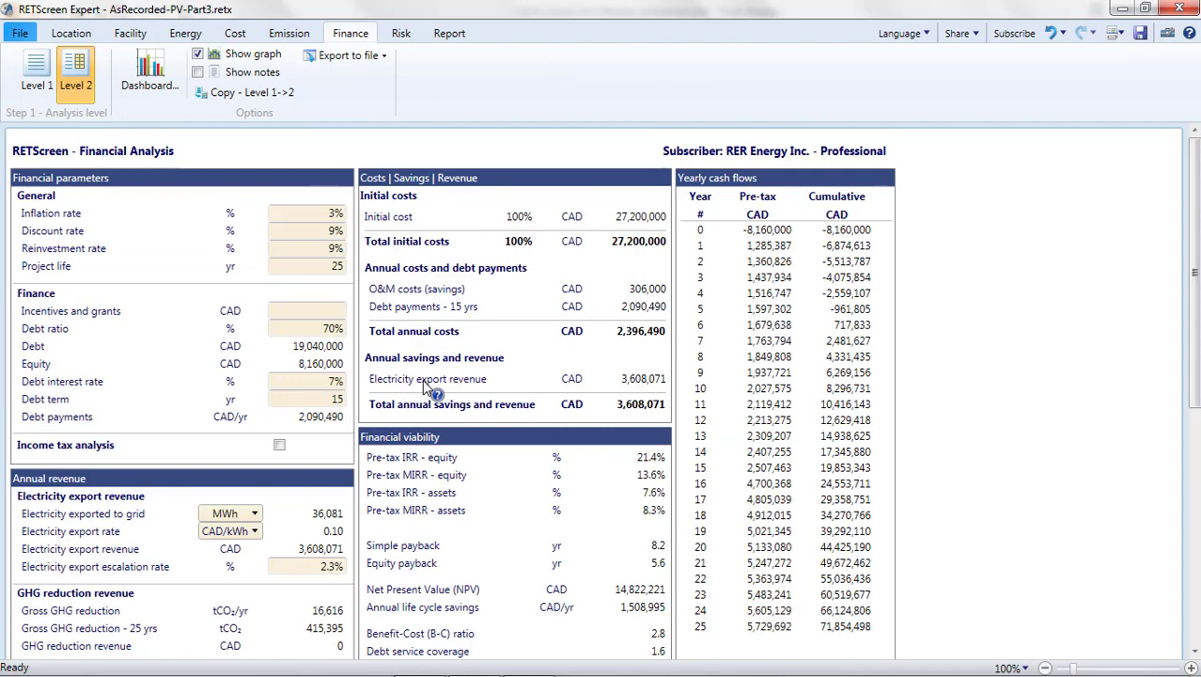
pyautogui.scroll(-3, 419, 378)
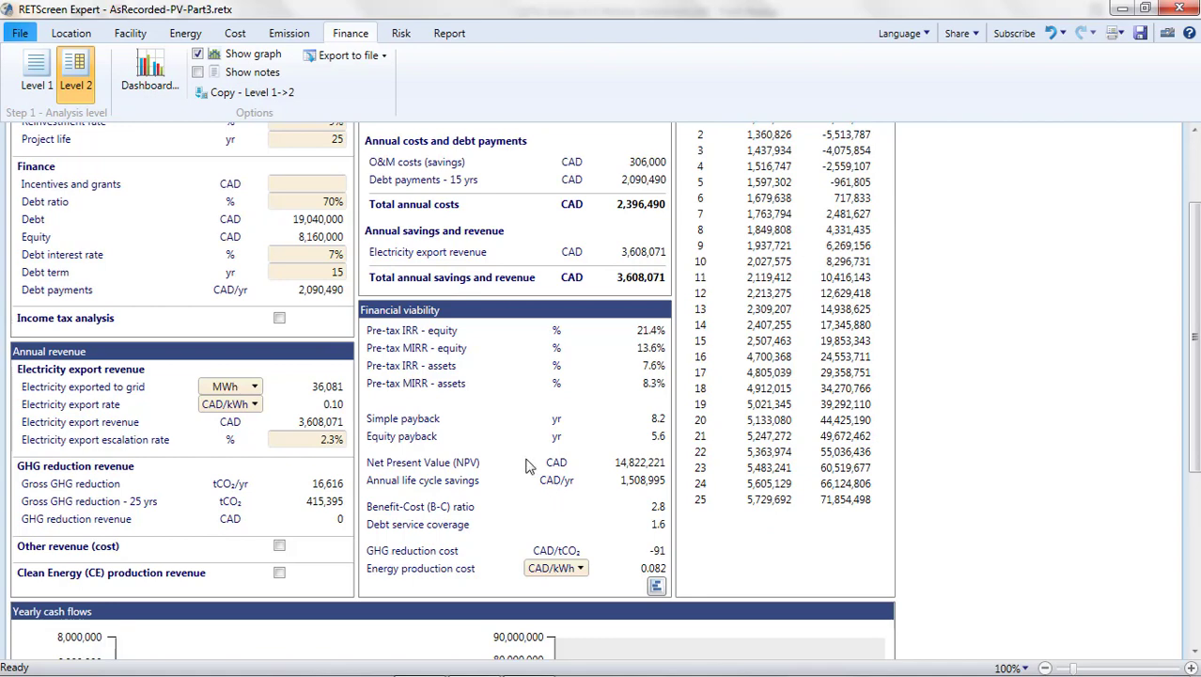
# Open the feasibility dashboard, viewing Cash flow - Annual then Financial viability.
pyautogui.click(159, 73)
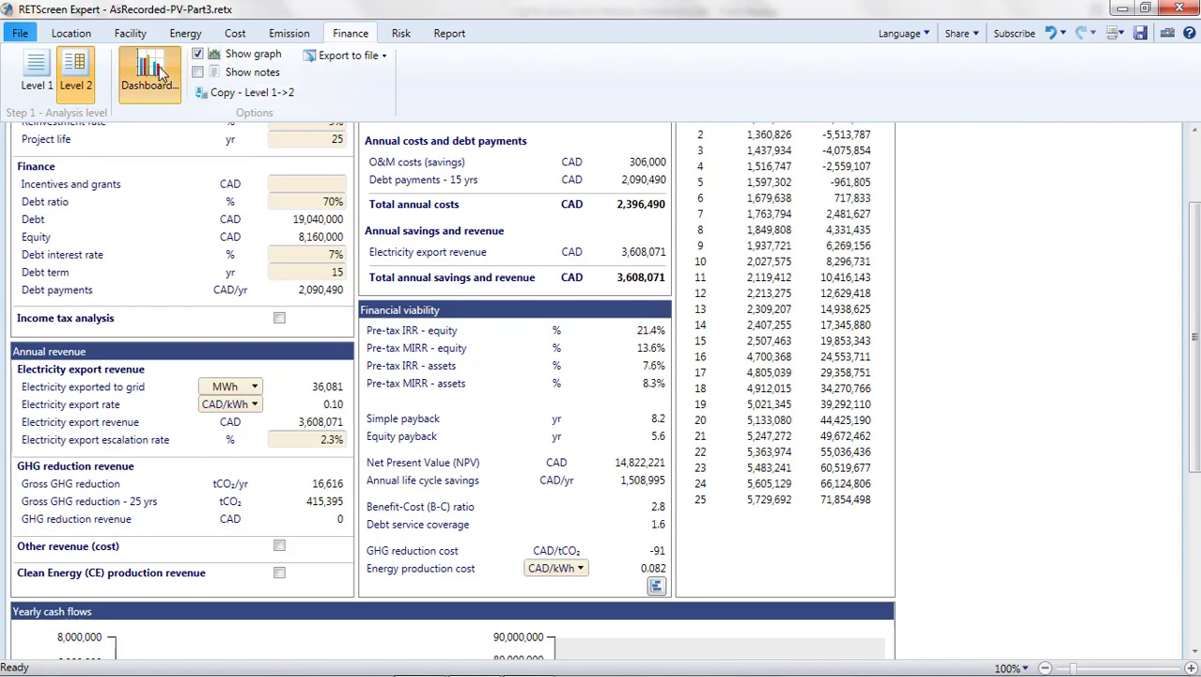
pyautogui.click(1004, 122)
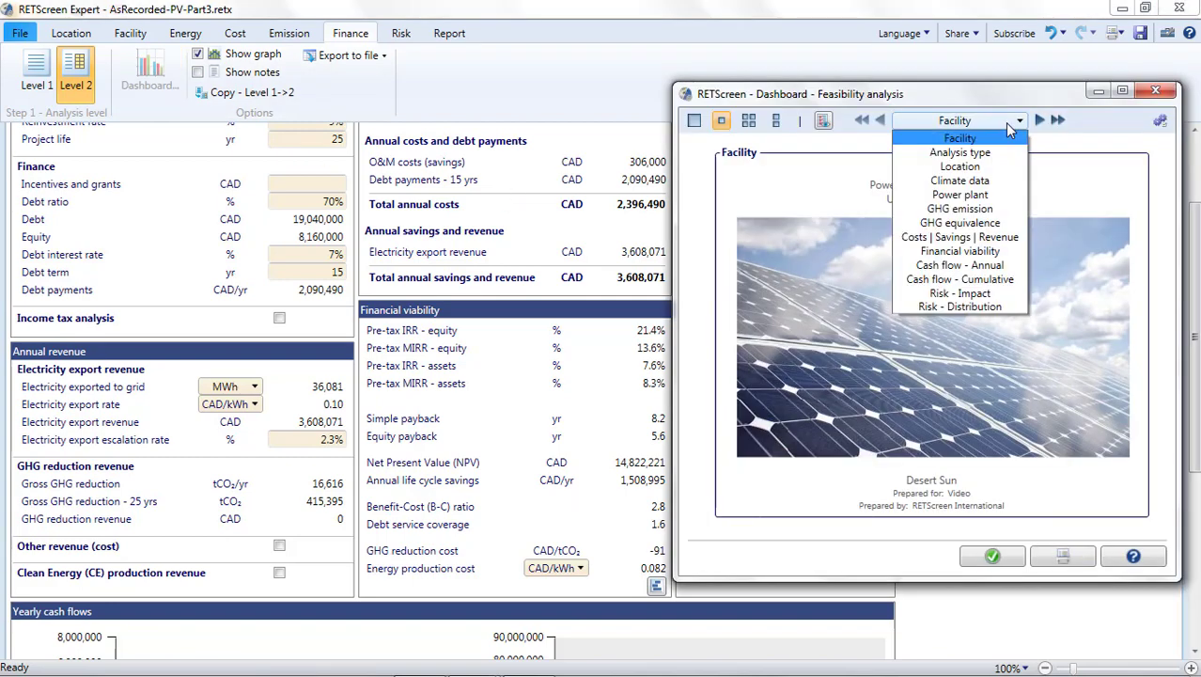
pyautogui.click(960, 251)
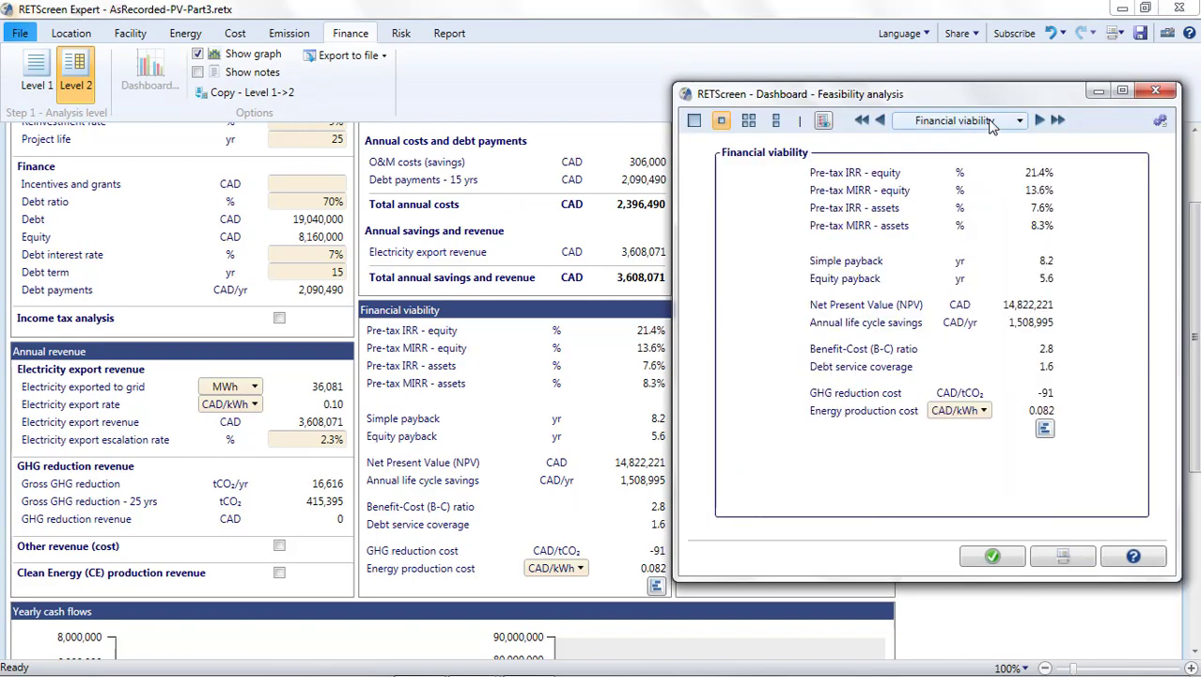
pyautogui.click(992, 124)
pyautogui.click(960, 266)
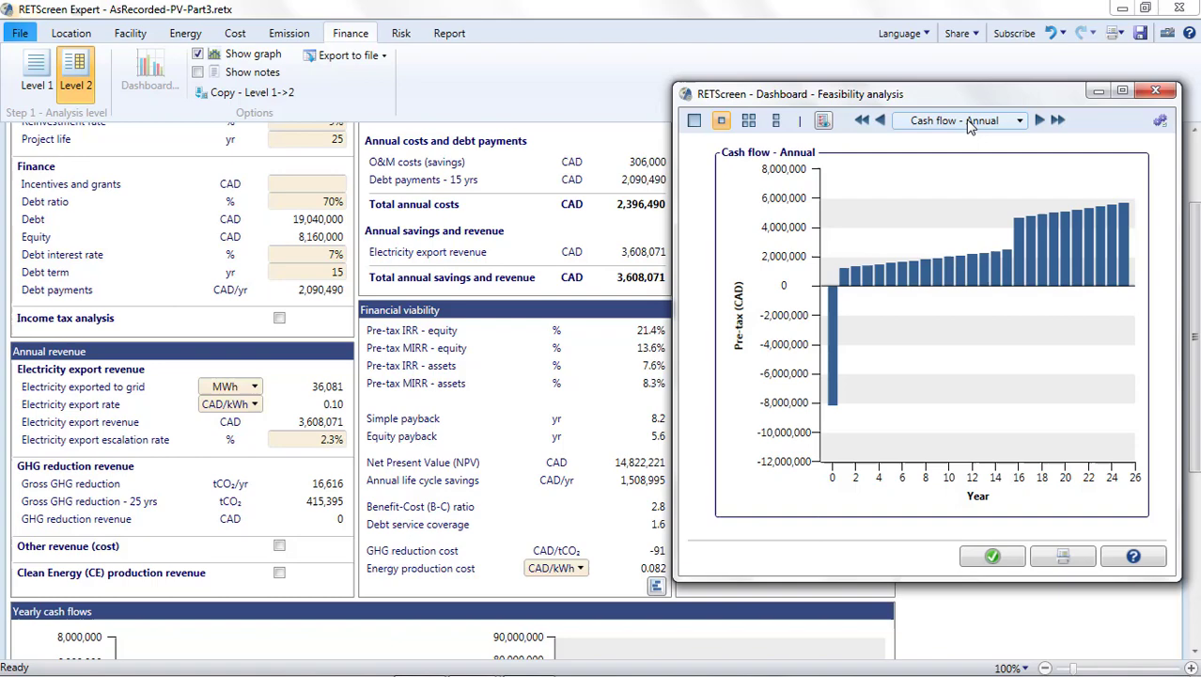
pyautogui.click(968, 123)
pyautogui.click(960, 251)
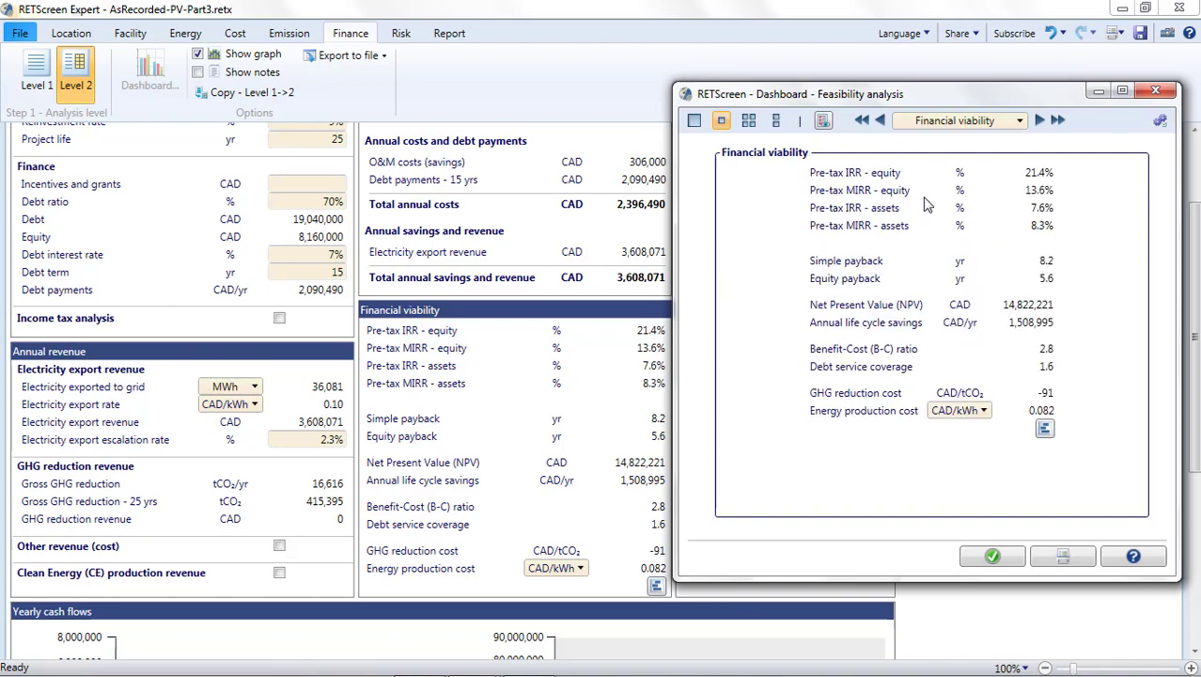
# Include only the CdTe project and note its 20.9% equity IRR.
pyautogui.click(185, 33)
pyautogui.moveTo(784, 98); pyautogui.dragTo(259, 384)
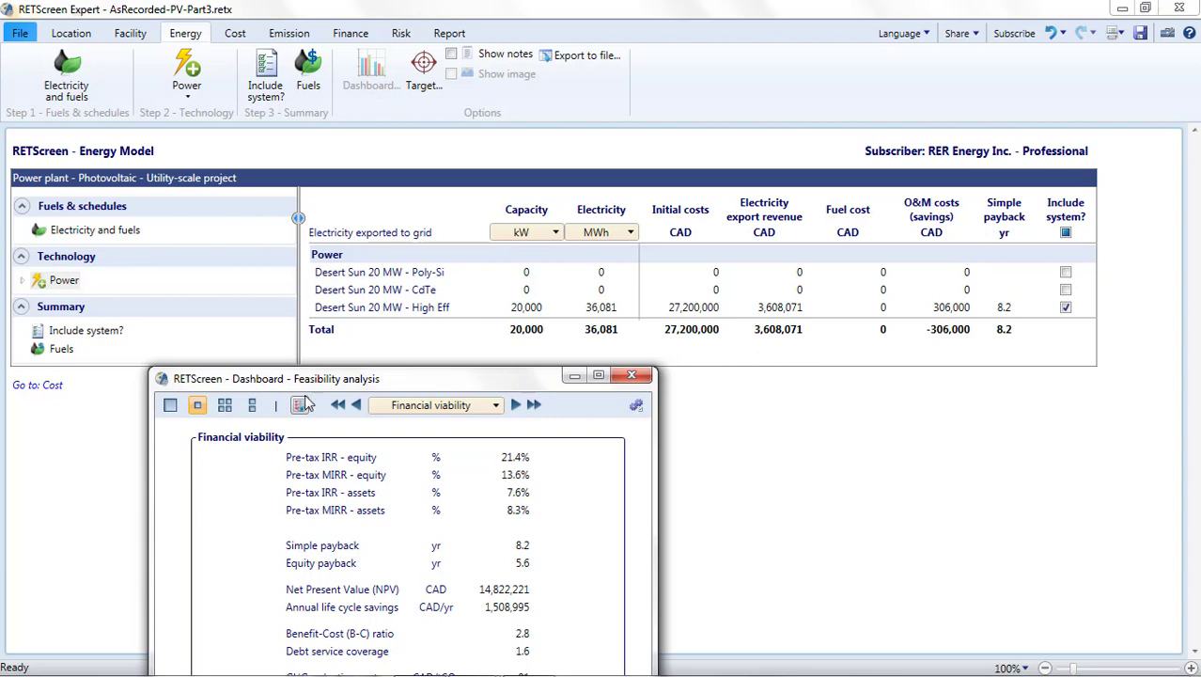
pyautogui.click(1066, 307)
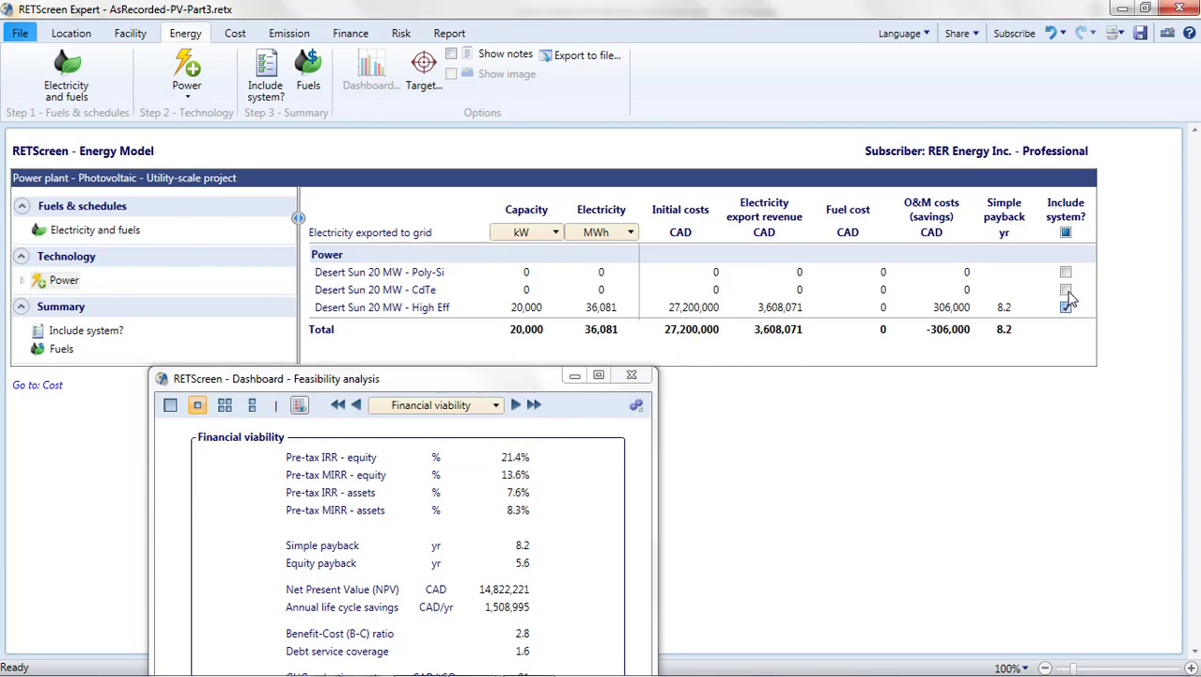
pyautogui.click(1066, 290)
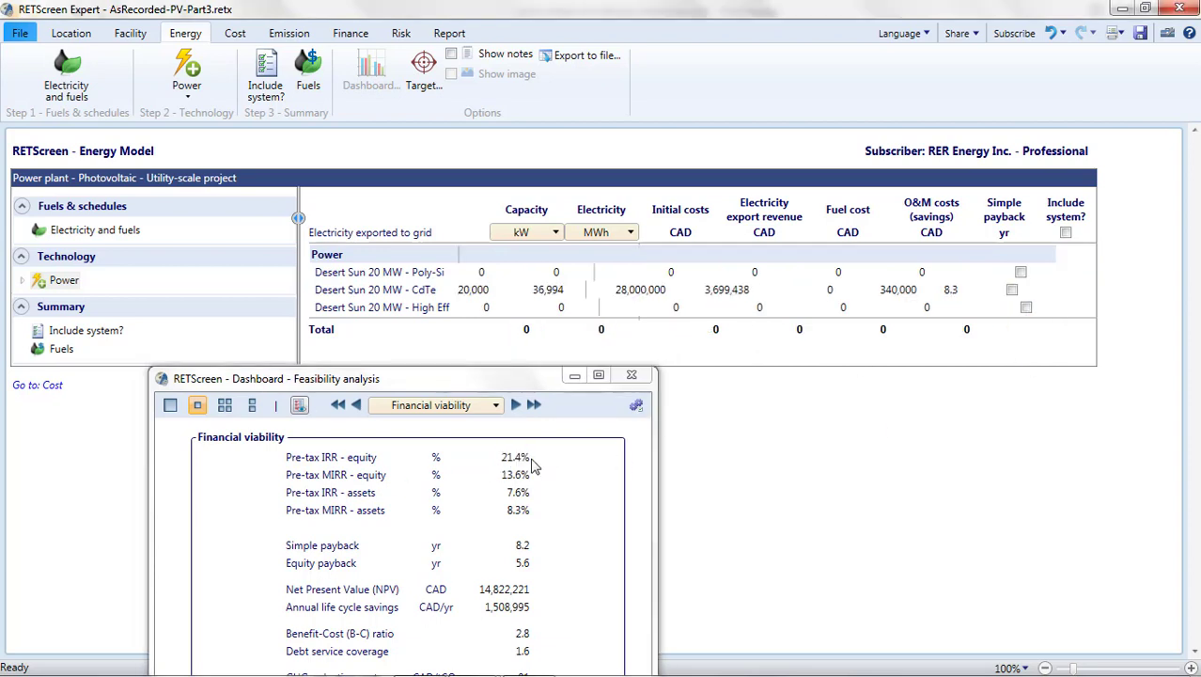
pyautogui.click(529, 459)
# Compare Poly-Si alone (20% equity IRR), then re-include only High Eff (21.35).
pyautogui.click(1066, 290)
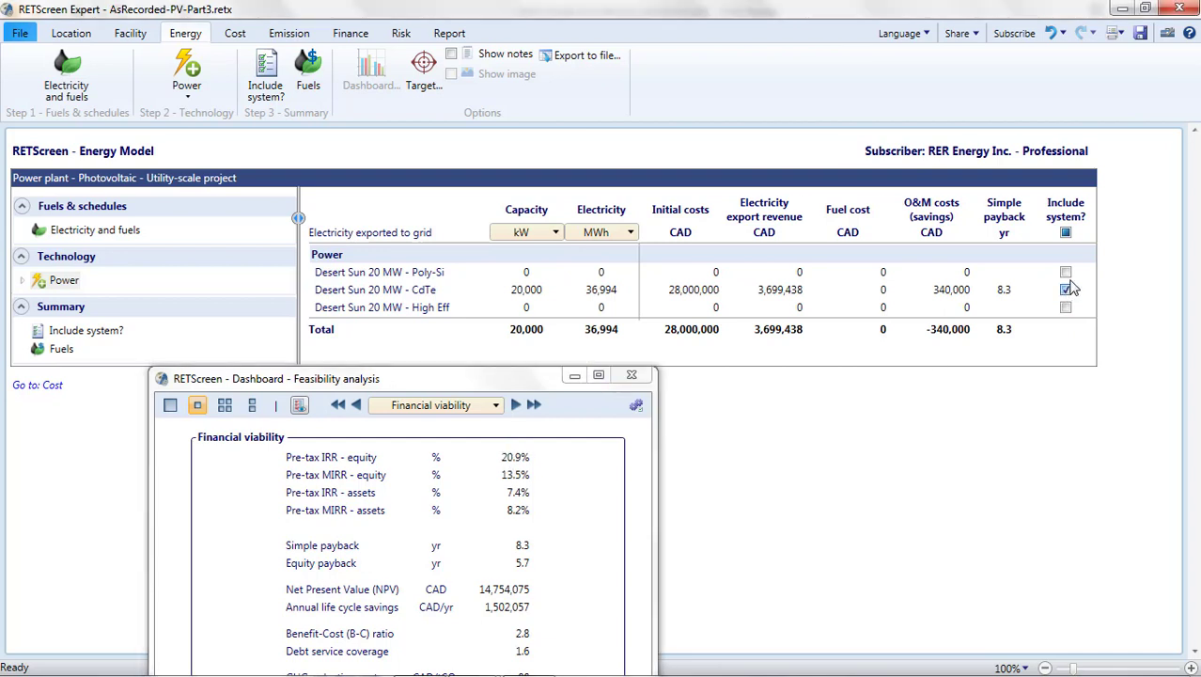
pyautogui.click(1066, 273)
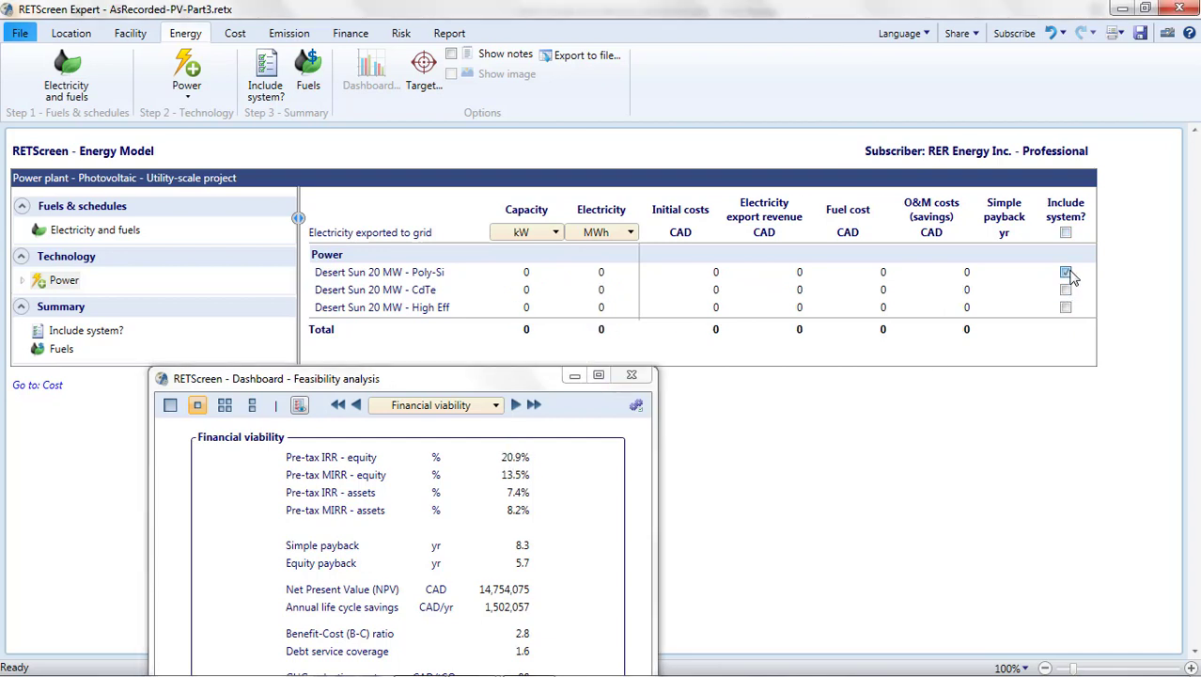
pyautogui.click(548, 463)
pyautogui.click(526, 458)
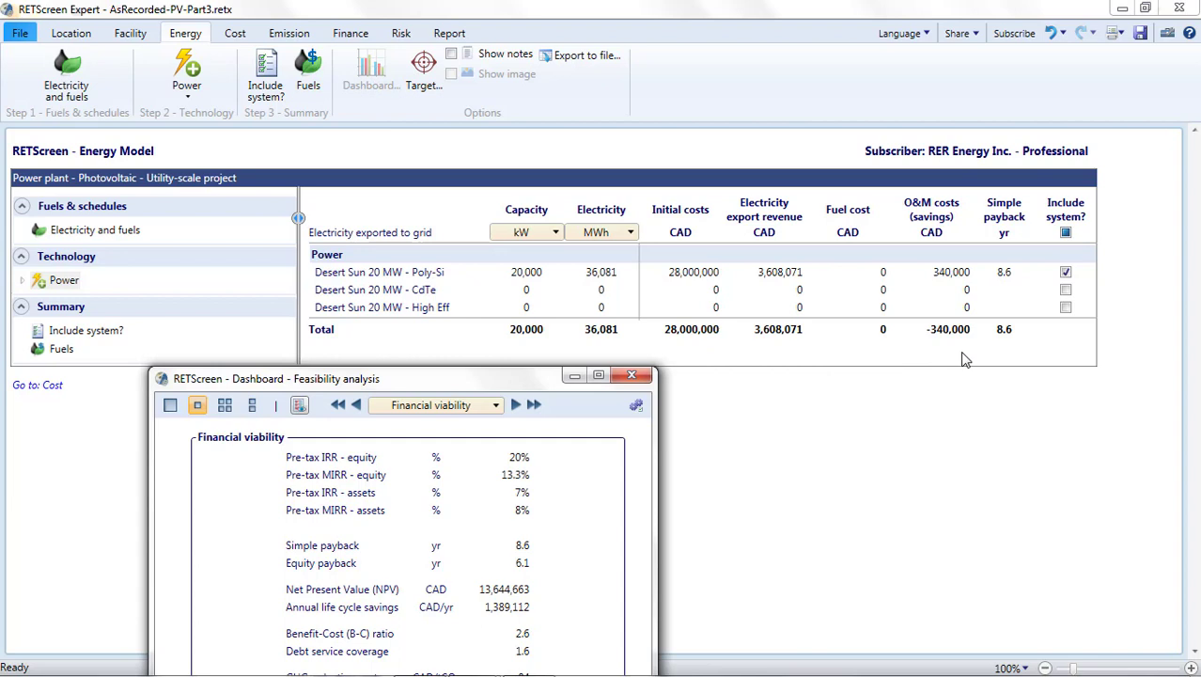
pyautogui.click(1066, 307)
pyautogui.click(1066, 273)
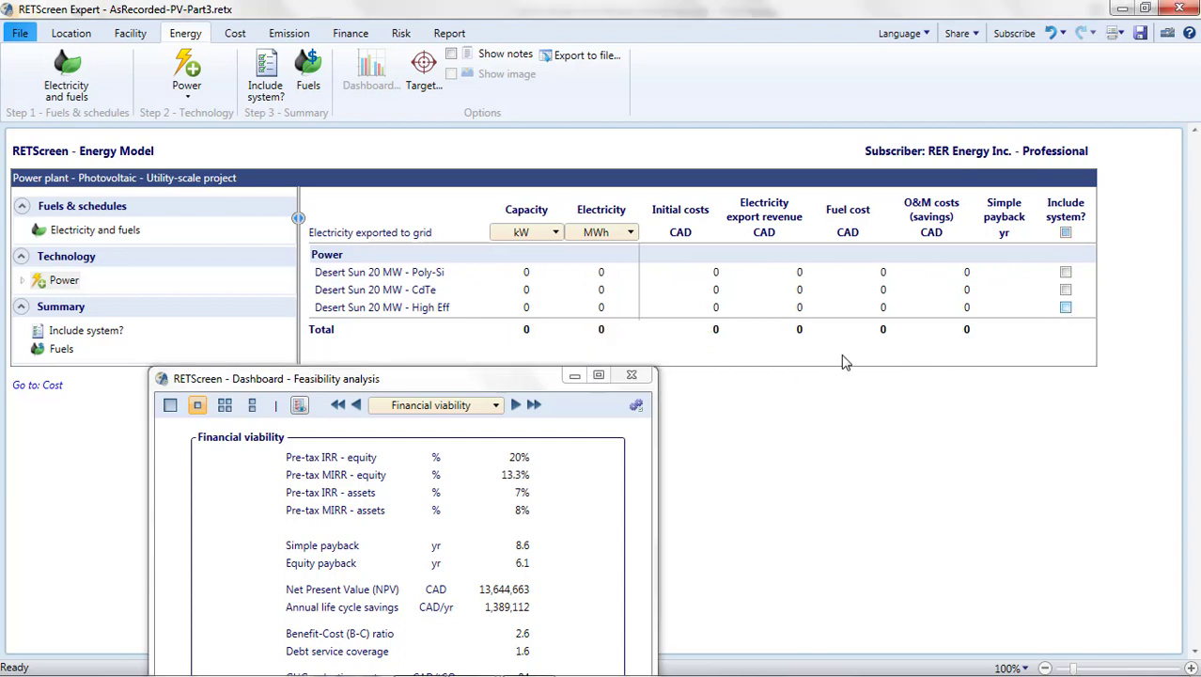
pyautogui.click(523, 460)
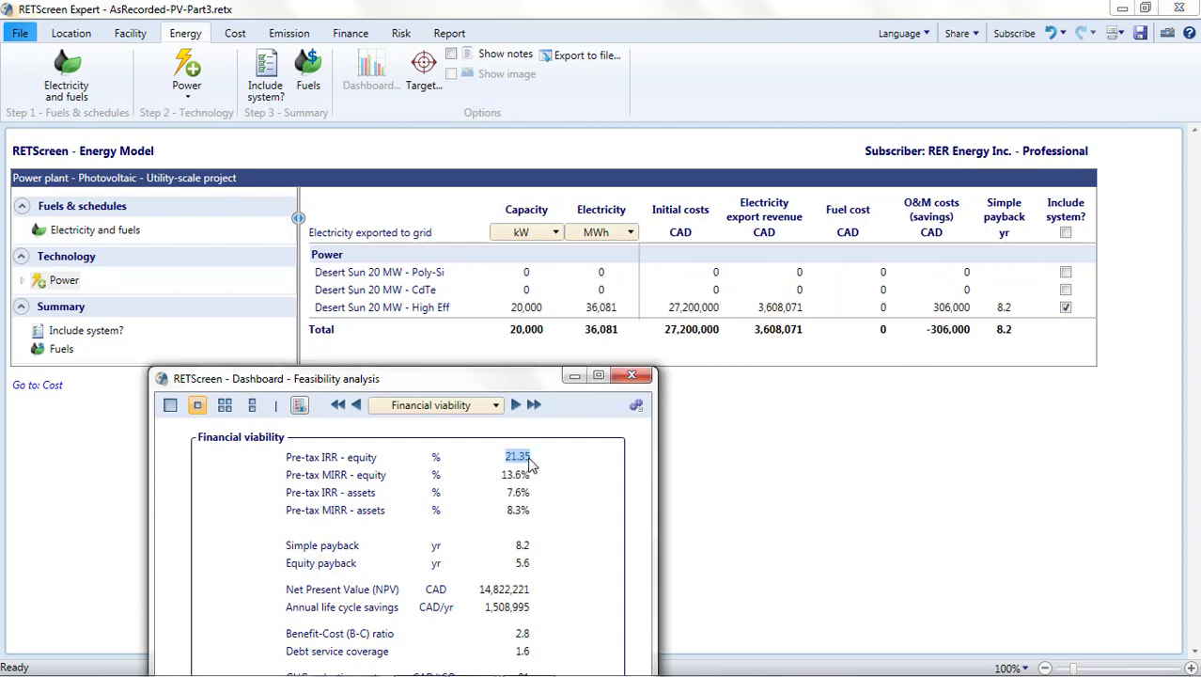
# Close the Dashboard - Feasibility analysis window.
pyautogui.click(632, 376)
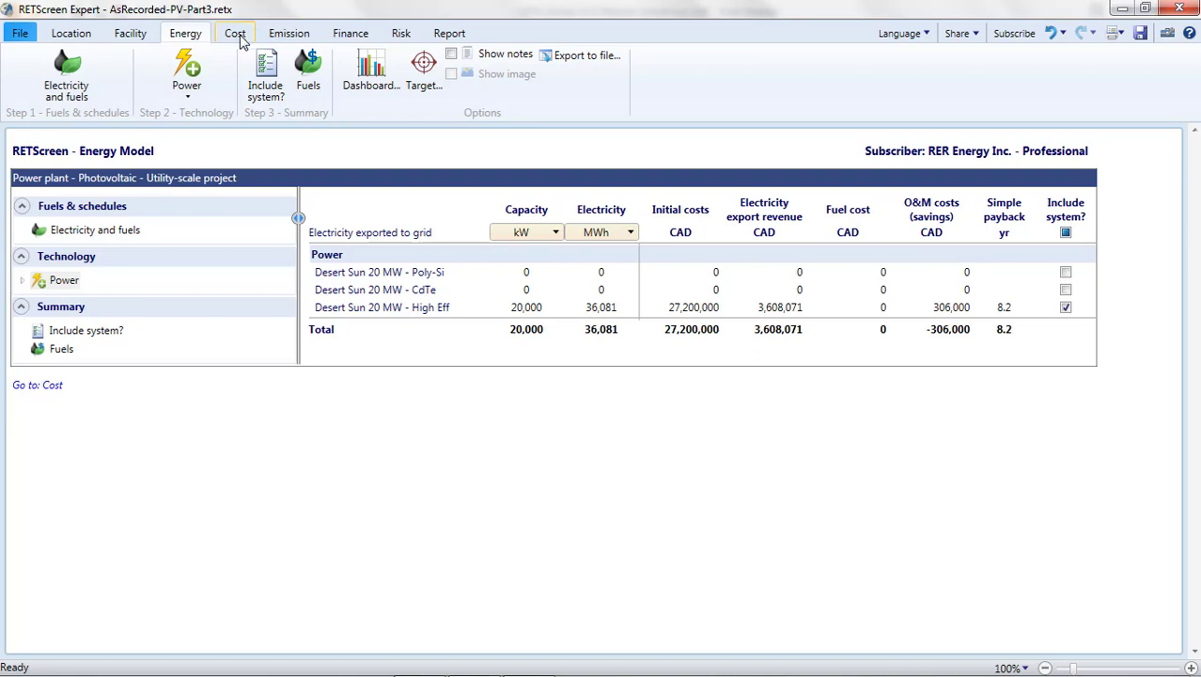
# Review the Poly-Si Level 1 capacity factor input, then go to the File home page.
pyautogui.click(370, 290)
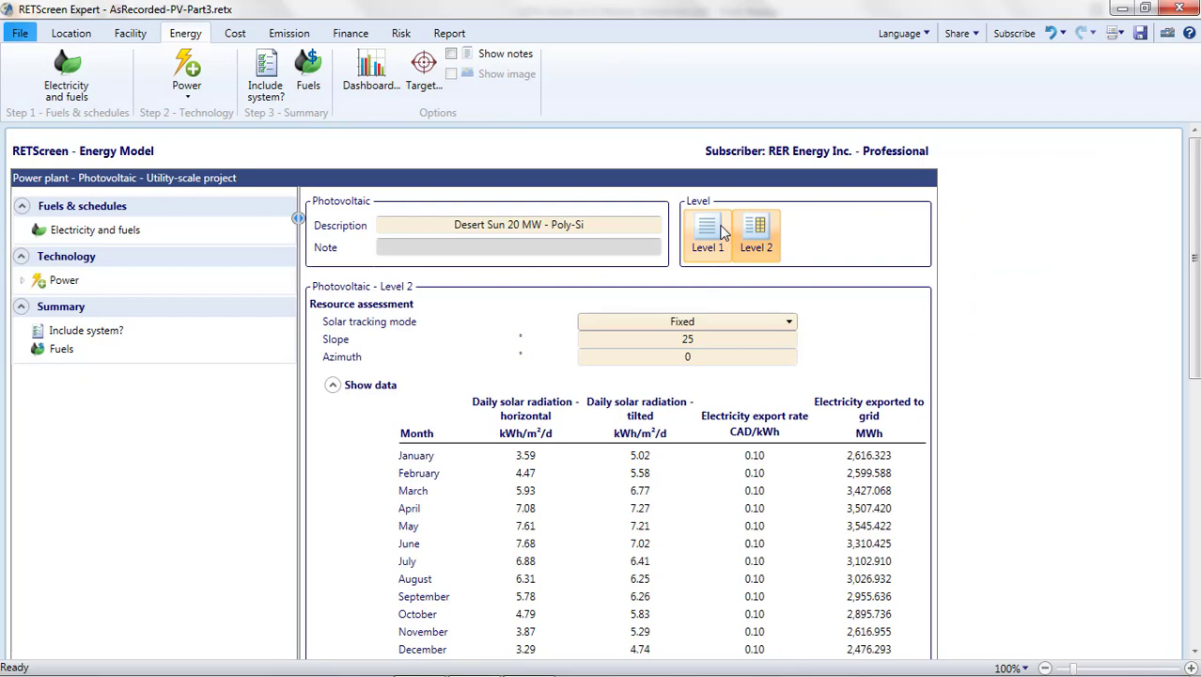
pyautogui.click(722, 233)
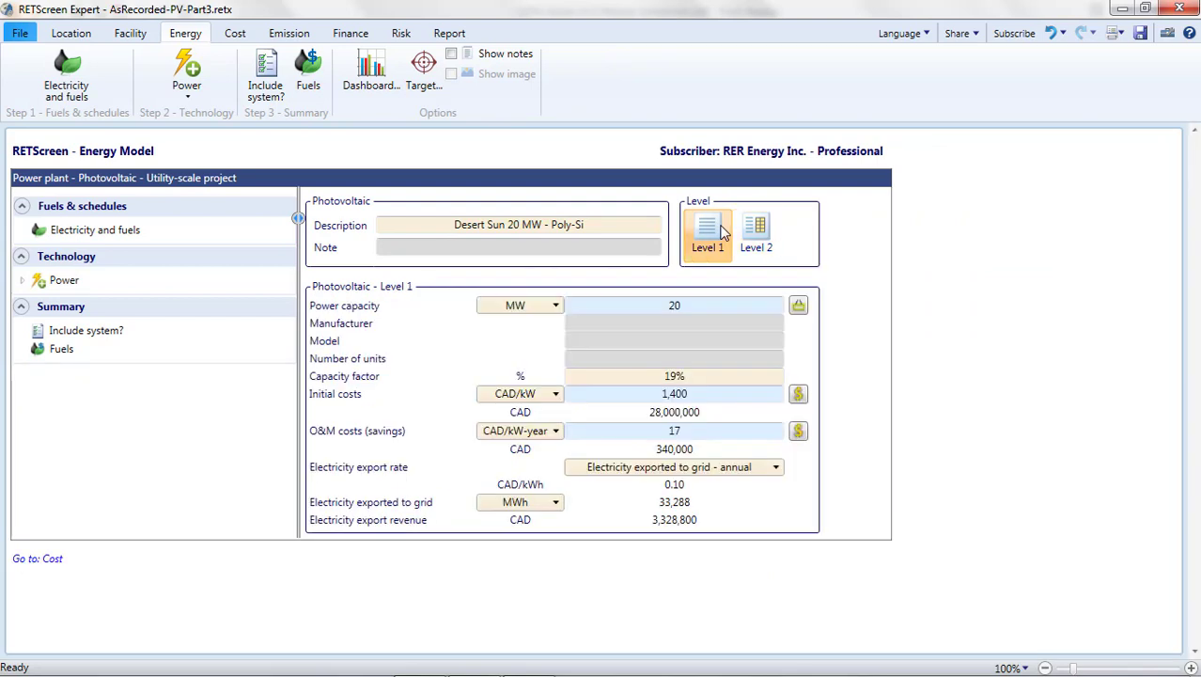
pyautogui.click(686, 376)
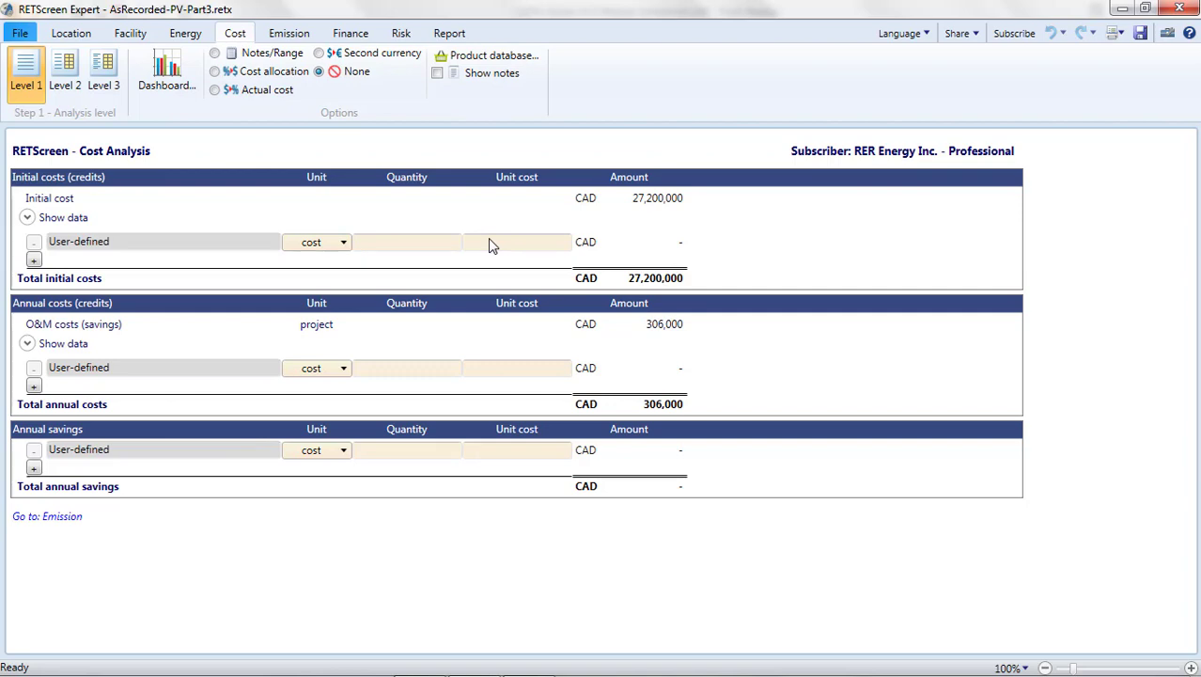
pyautogui.click(20, 33)
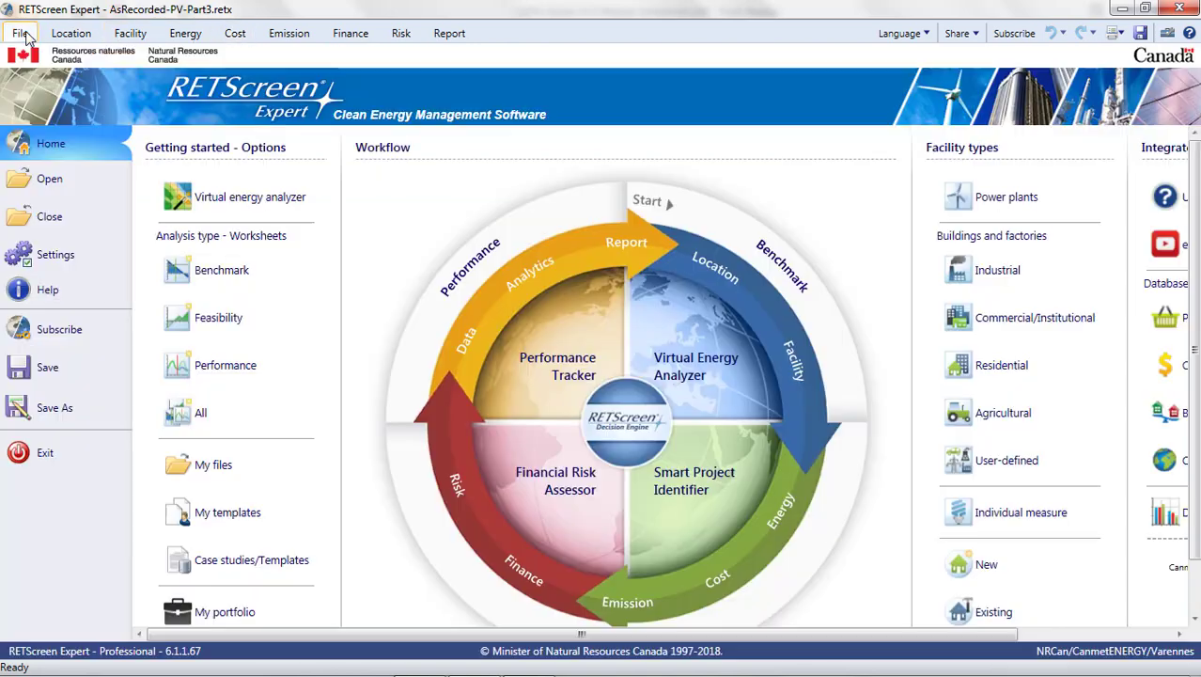